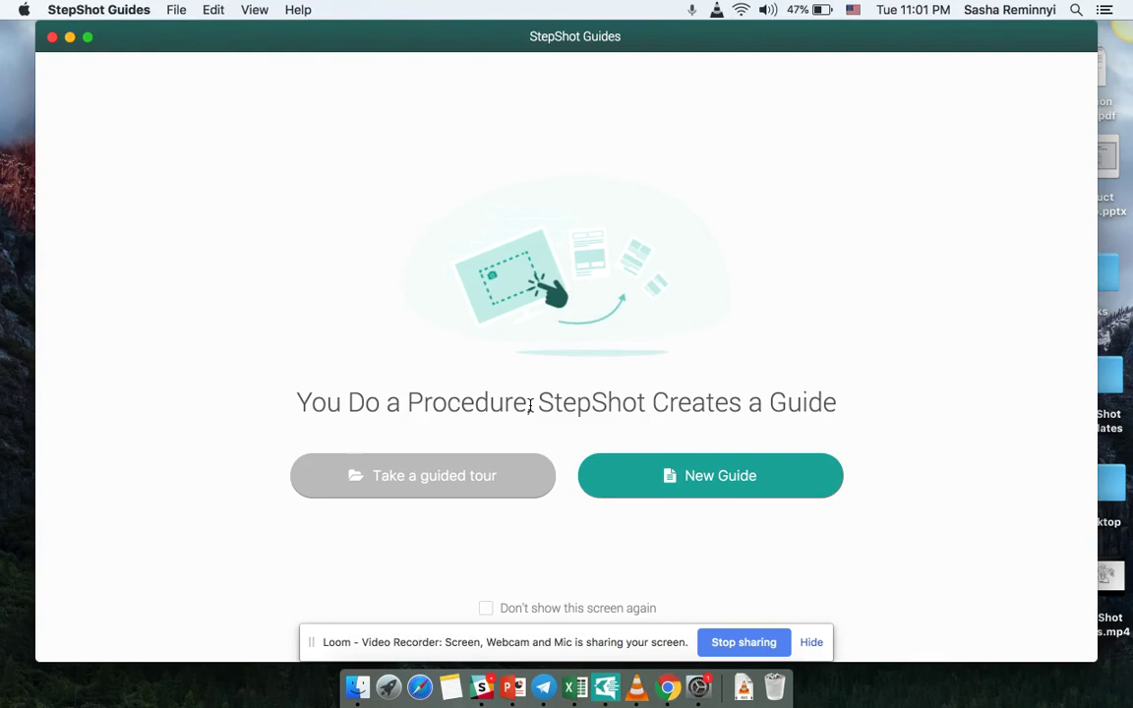
# Dismiss the screen-sharing notice and create a new guide titled '20 Nov at 23:01'
pyautogui.click(810, 643)
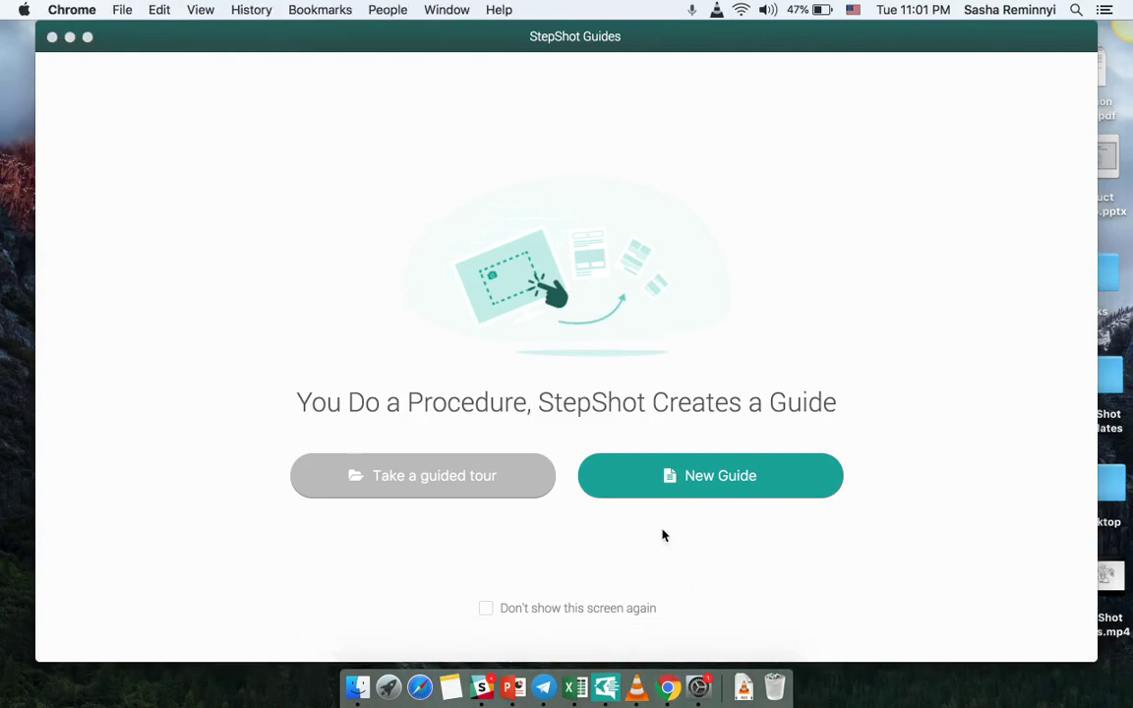
pyautogui.click(670, 475)
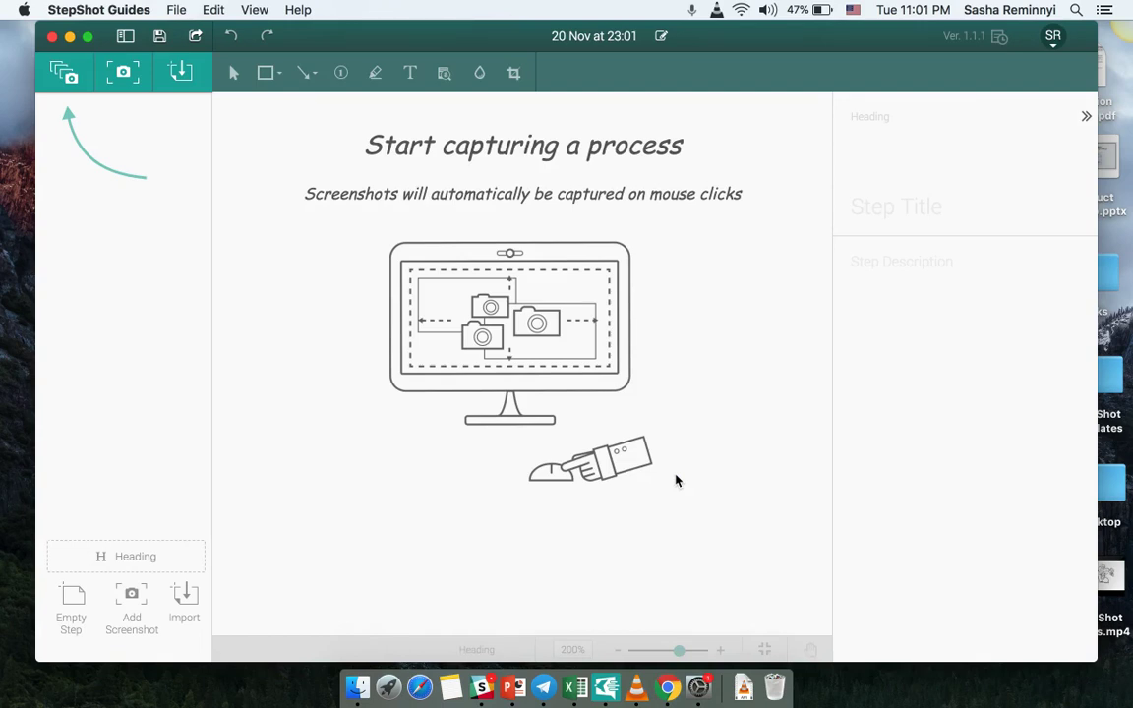
# Capture a 208 px Stripe of active window over System Preferences and start recording
pyautogui.click(66, 84)
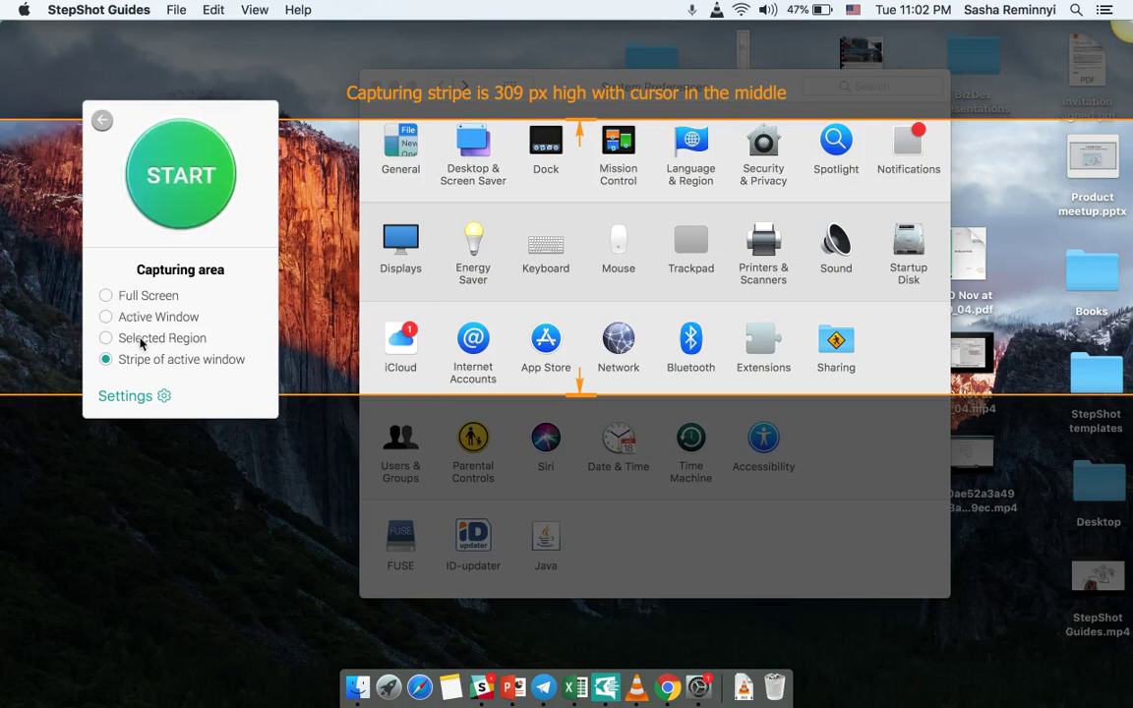
pyautogui.click(110, 337)
pyautogui.click(151, 363)
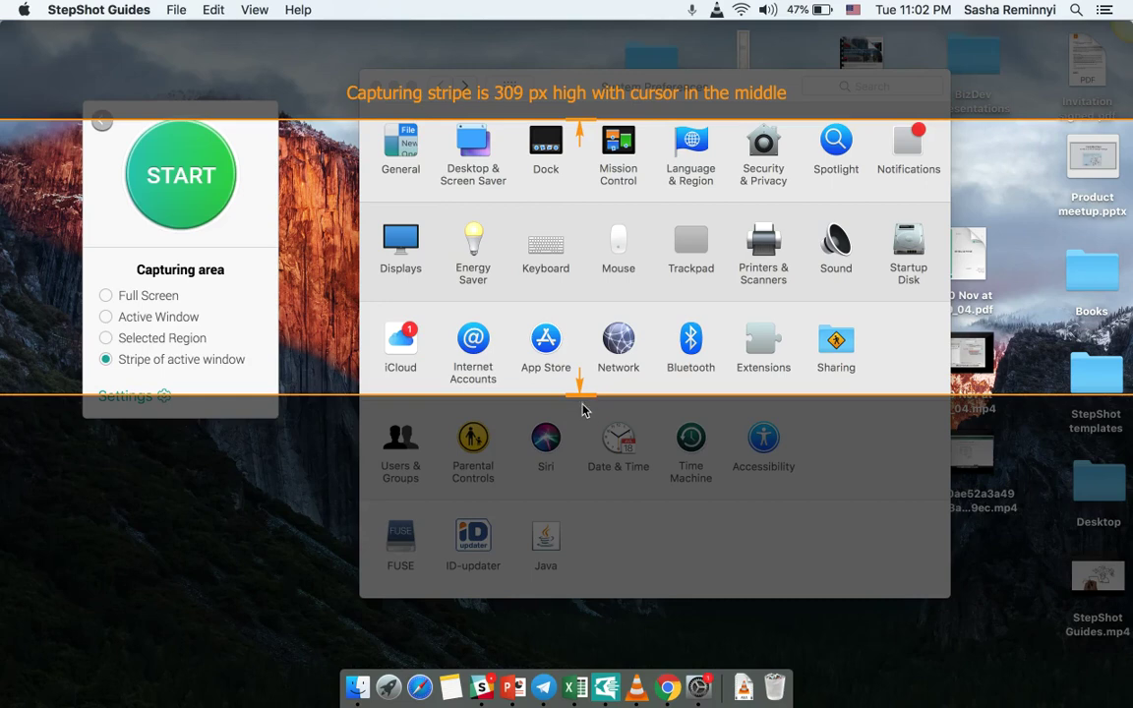
pyautogui.moveTo(577, 399); pyautogui.dragTo(578, 305)
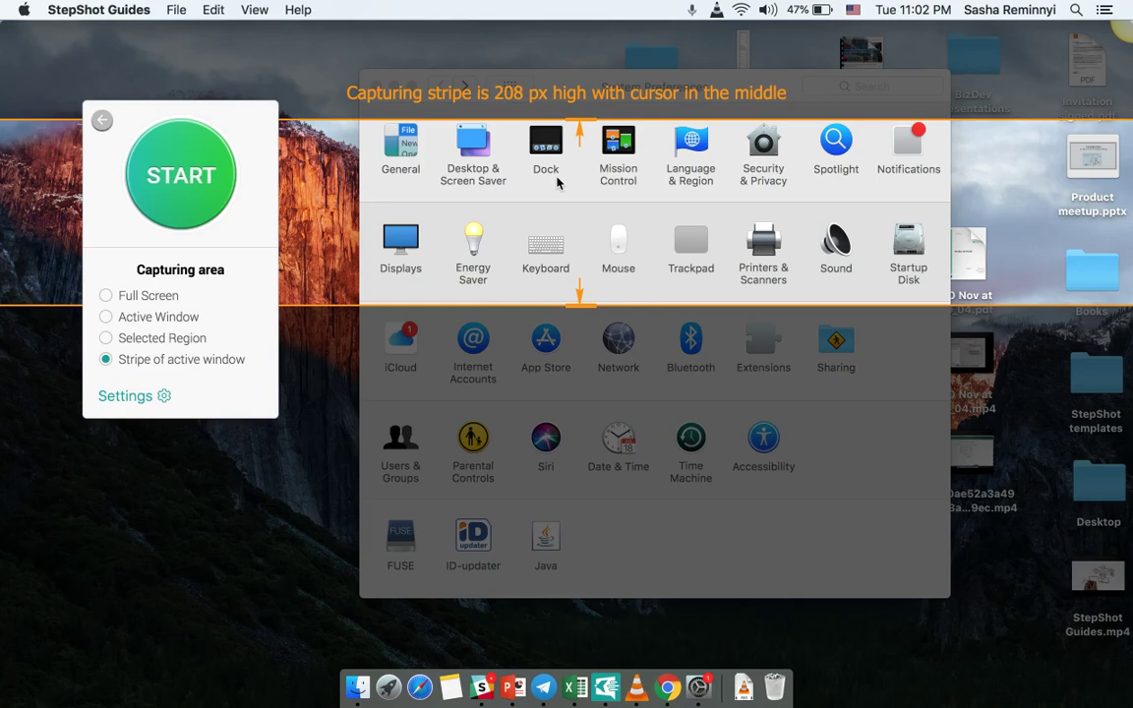
pyautogui.click(157, 196)
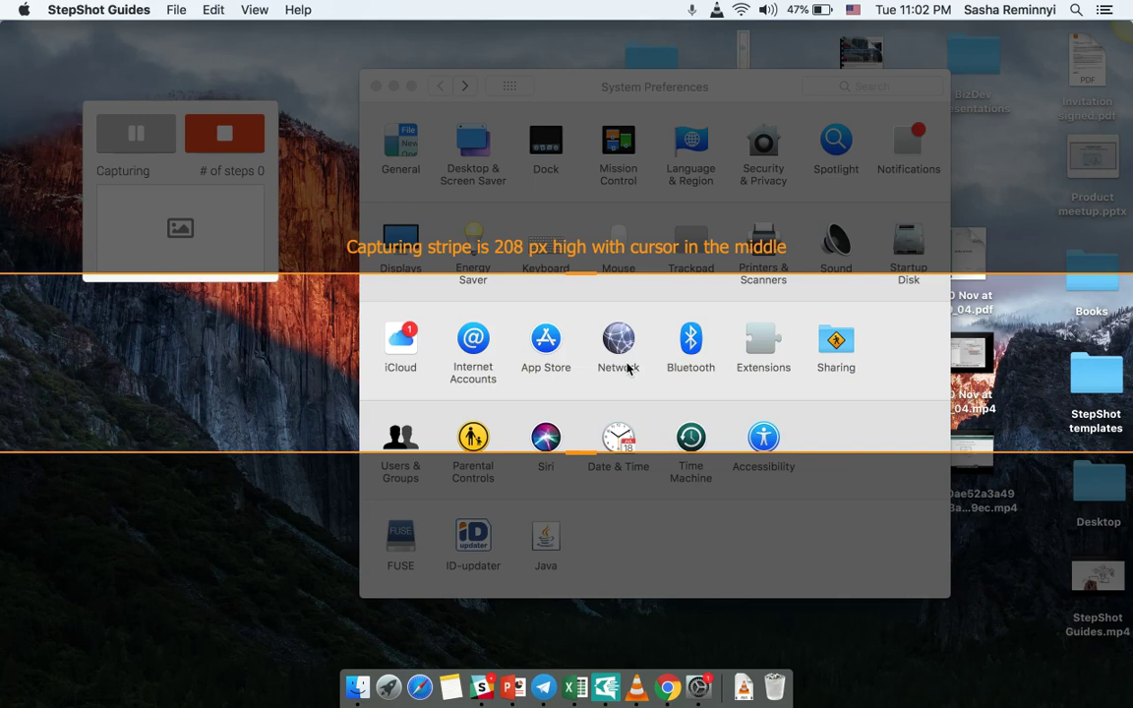
# Open Network, tick then untick Ask to join new networks, and apply the settings
pyautogui.click(610, 369)
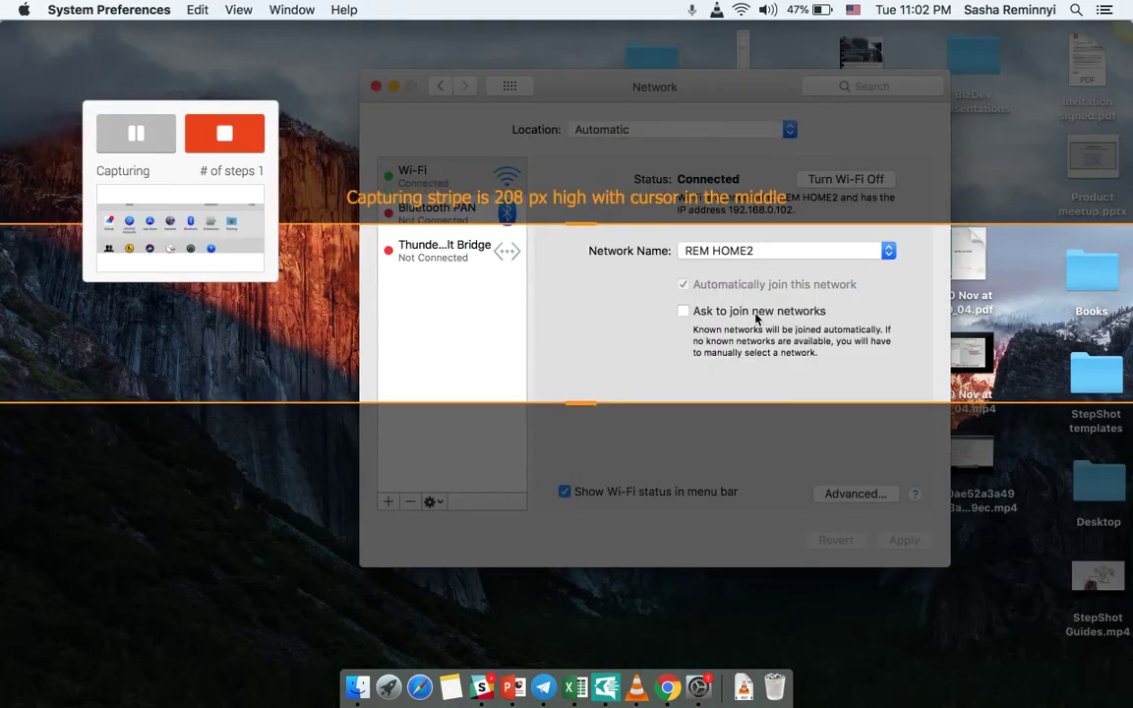
pyautogui.click(715, 316)
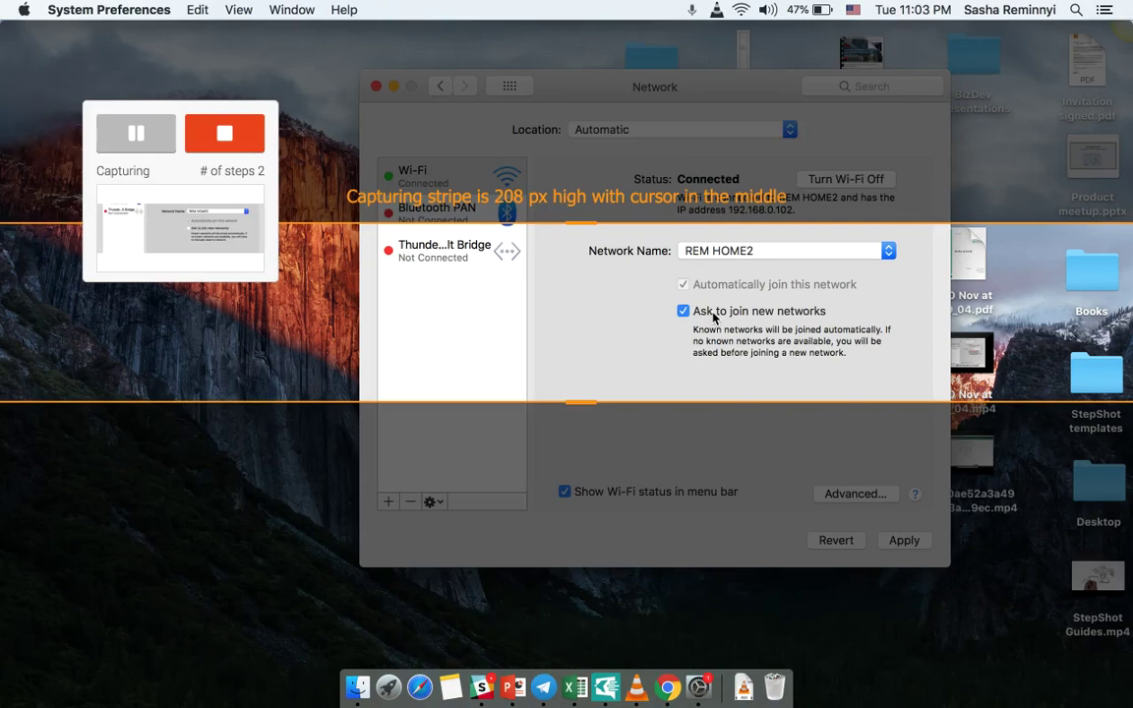
pyautogui.click(715, 316)
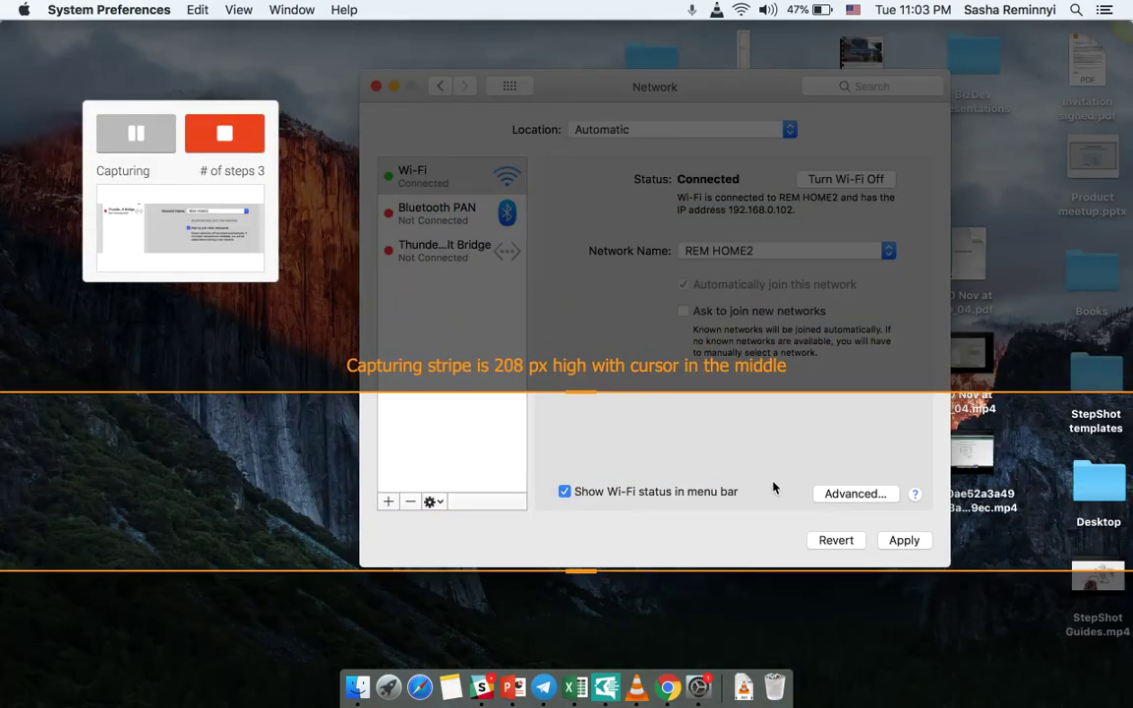
pyautogui.click(902, 541)
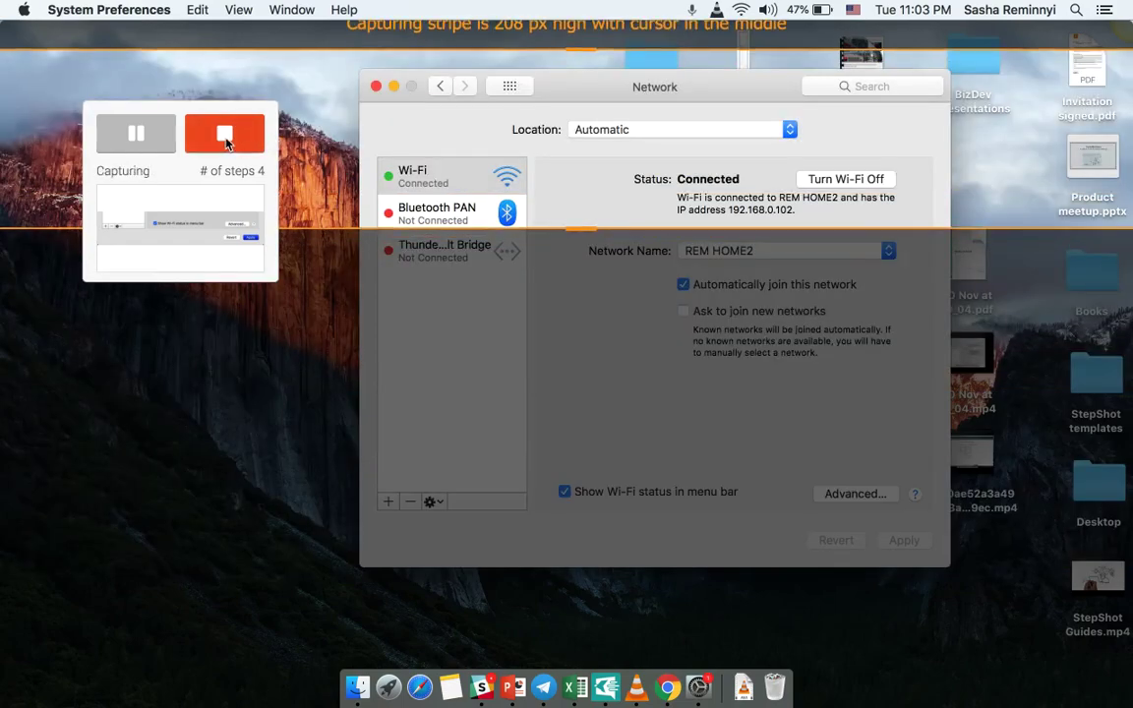
# Stop recording, review the captured steps, and delete step 3 (Ask to join new networks)
pyautogui.click(224, 136)
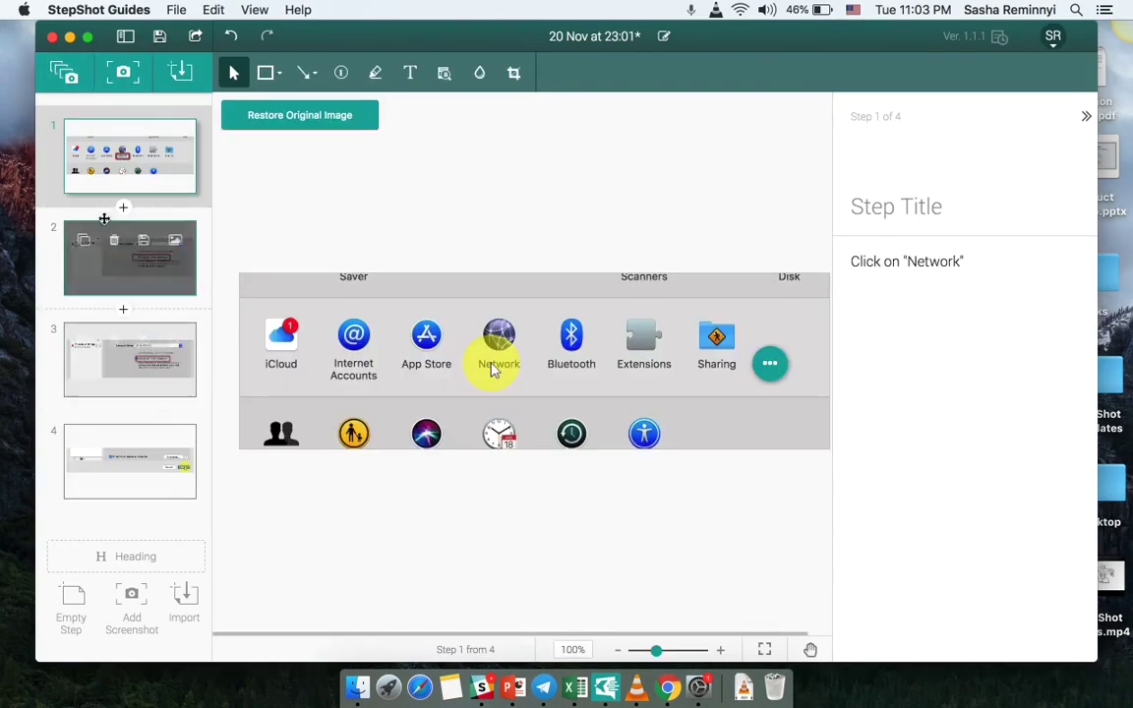
pyautogui.click(129, 383)
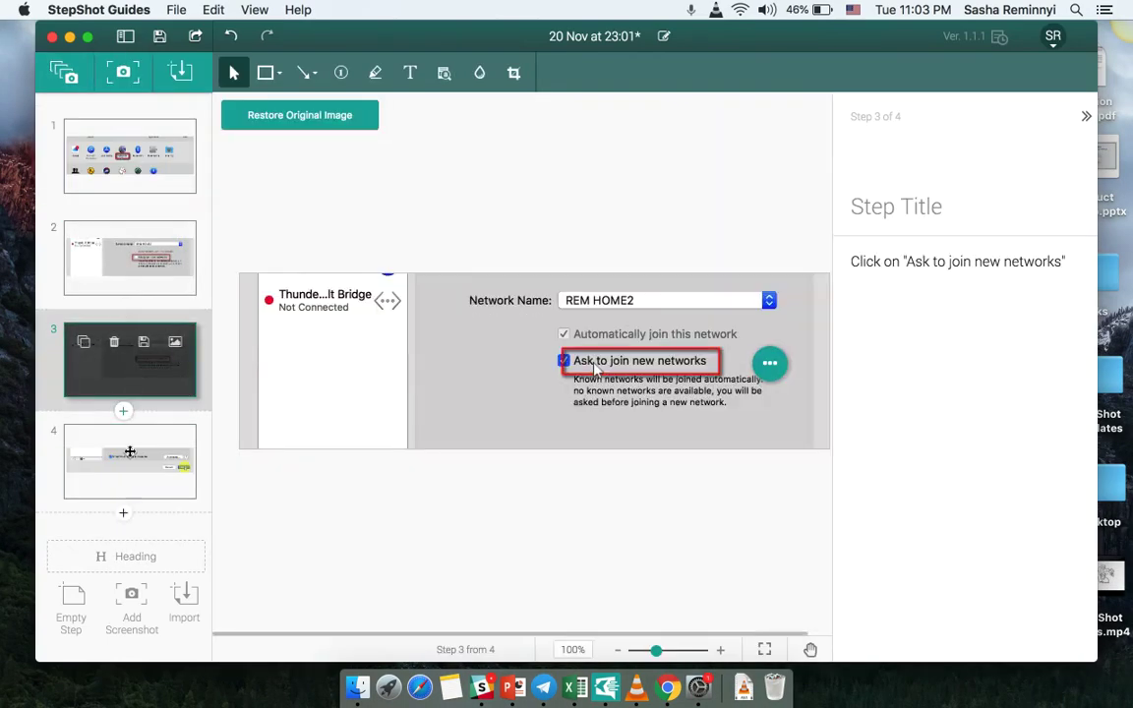
pyautogui.click(131, 456)
pyautogui.click(116, 349)
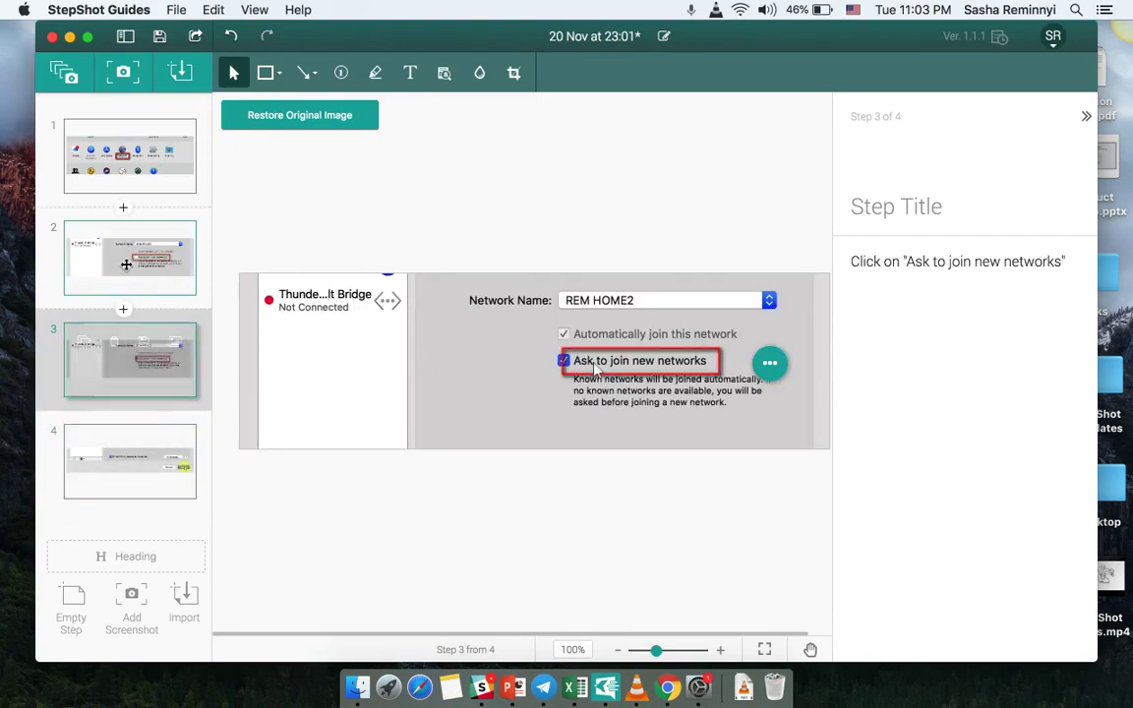
pyautogui.click(114, 238)
pyautogui.click(136, 360)
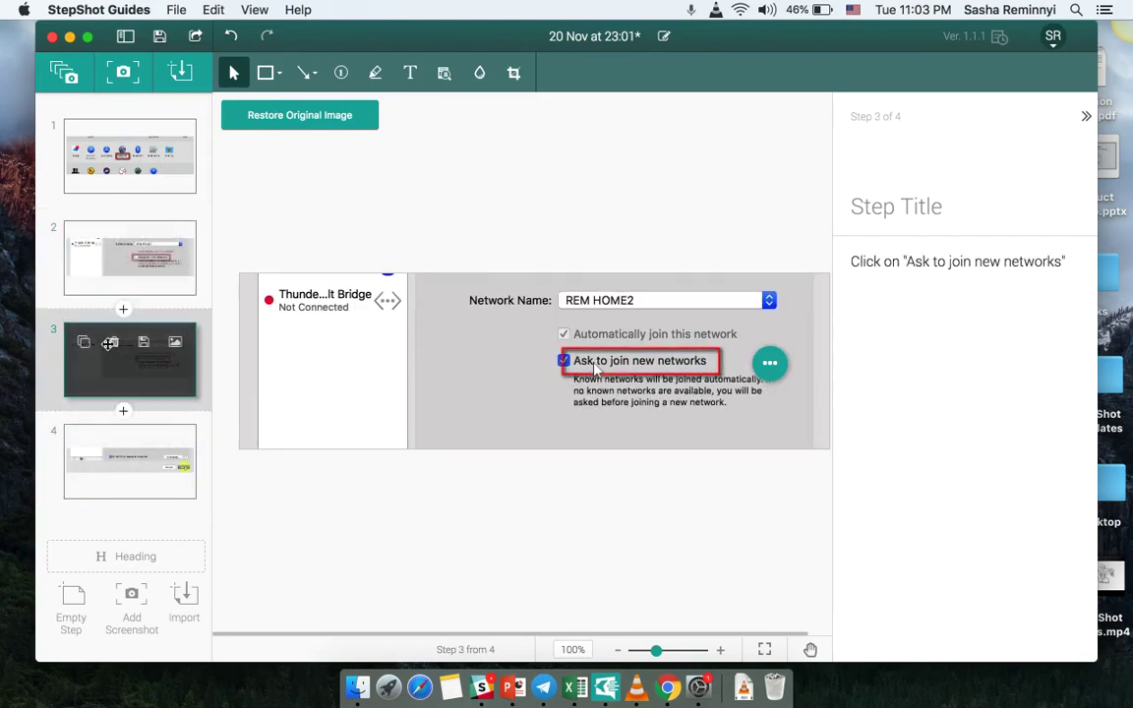
pyautogui.click(114, 345)
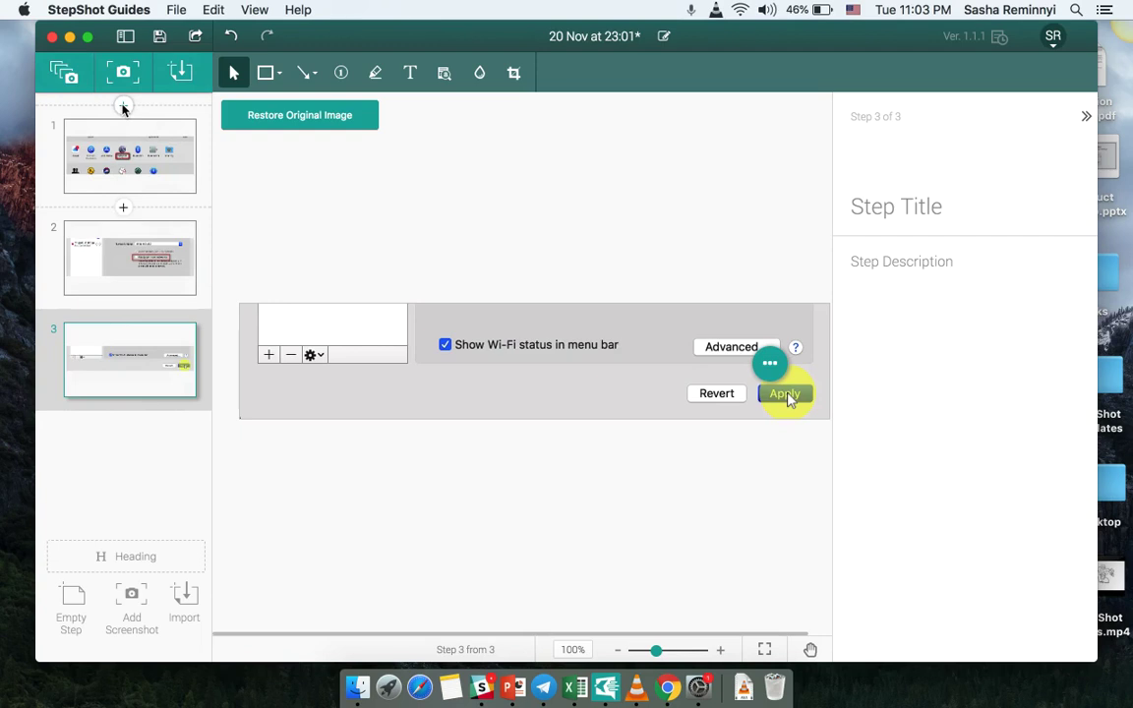
# Add a 'Start procedure' heading above step 1
pyautogui.click(123, 106)
pyautogui.click(50, 108)
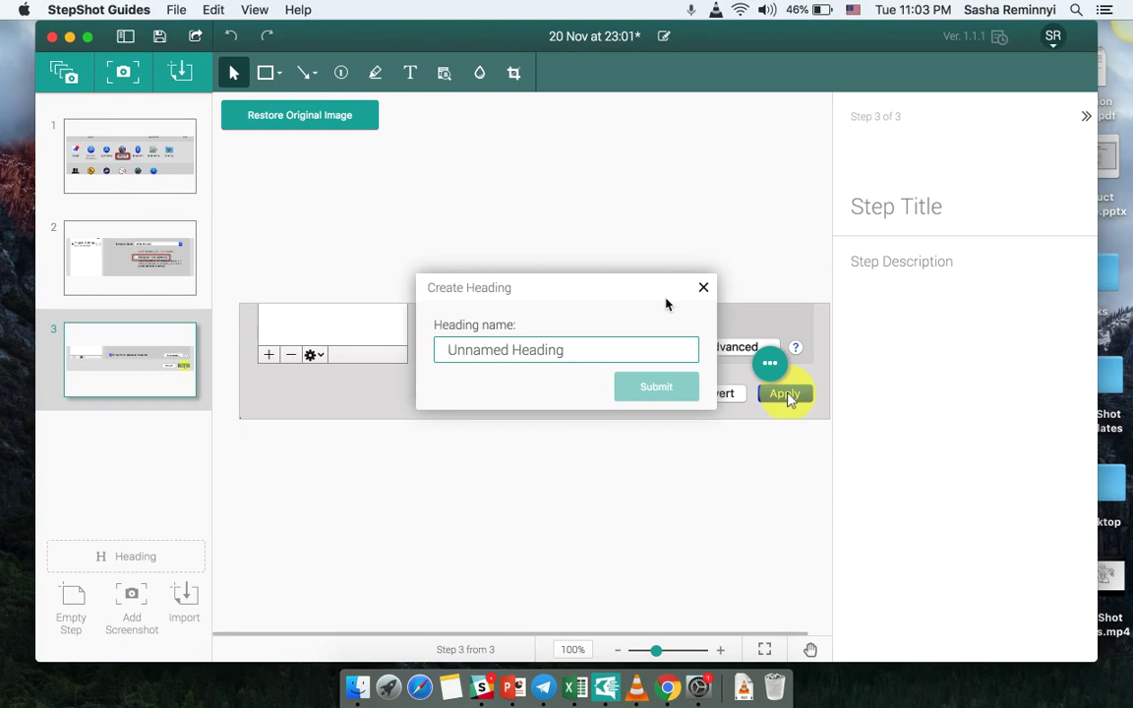
pyautogui.write('Start proce')
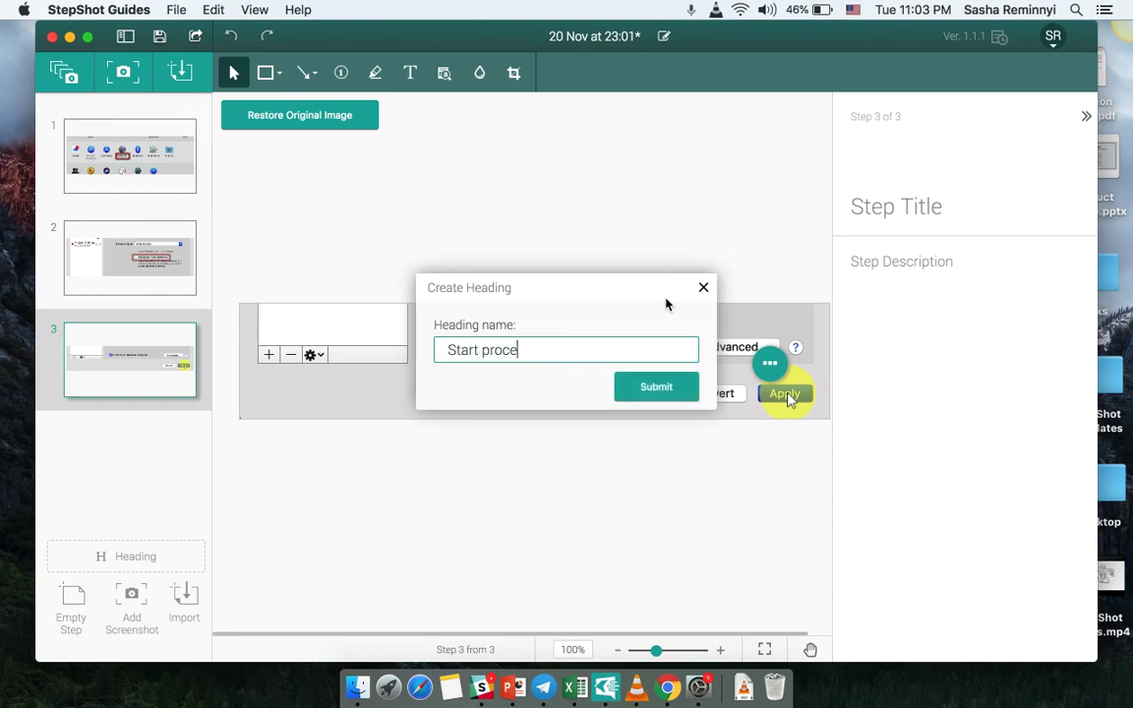
pyautogui.write('dure')
pyautogui.press('Return')
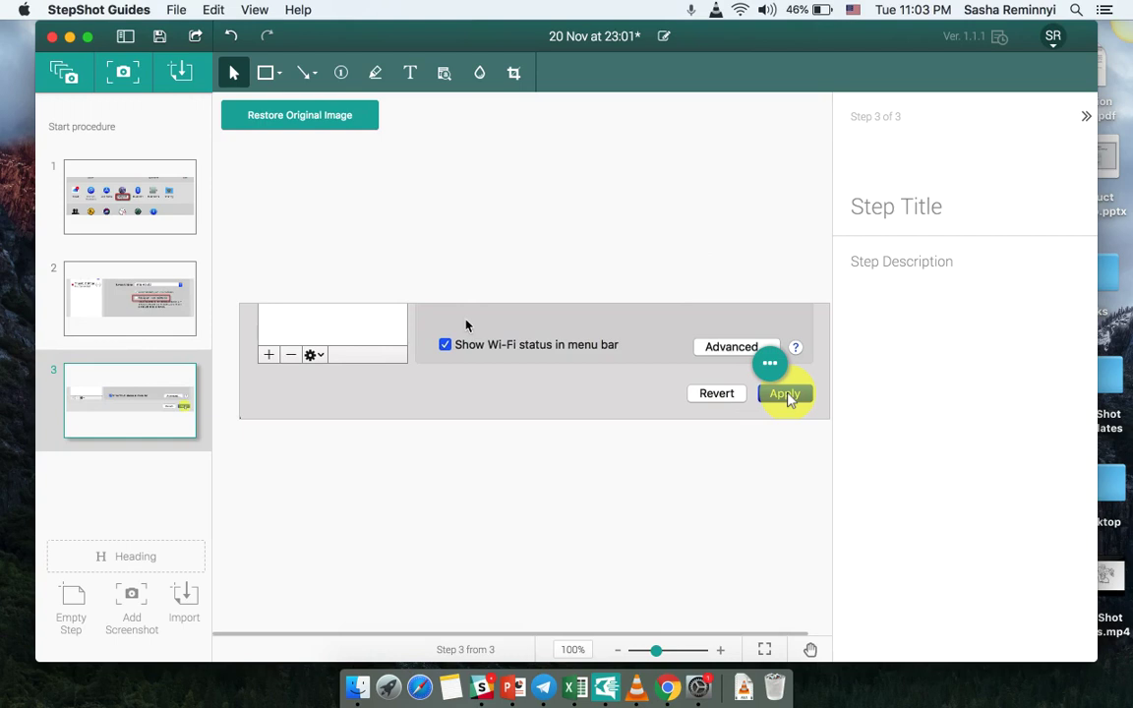
# Add an 'End Procedure' heading above the last step
pyautogui.moveTo(123, 344)
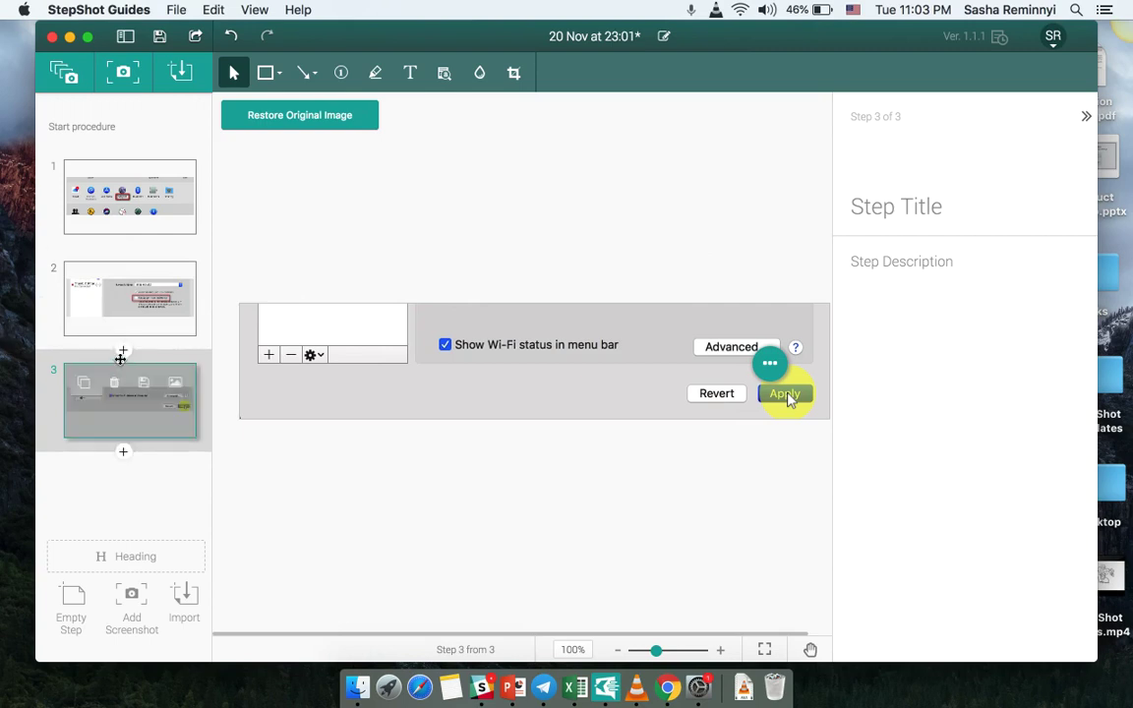
pyautogui.click(56, 320)
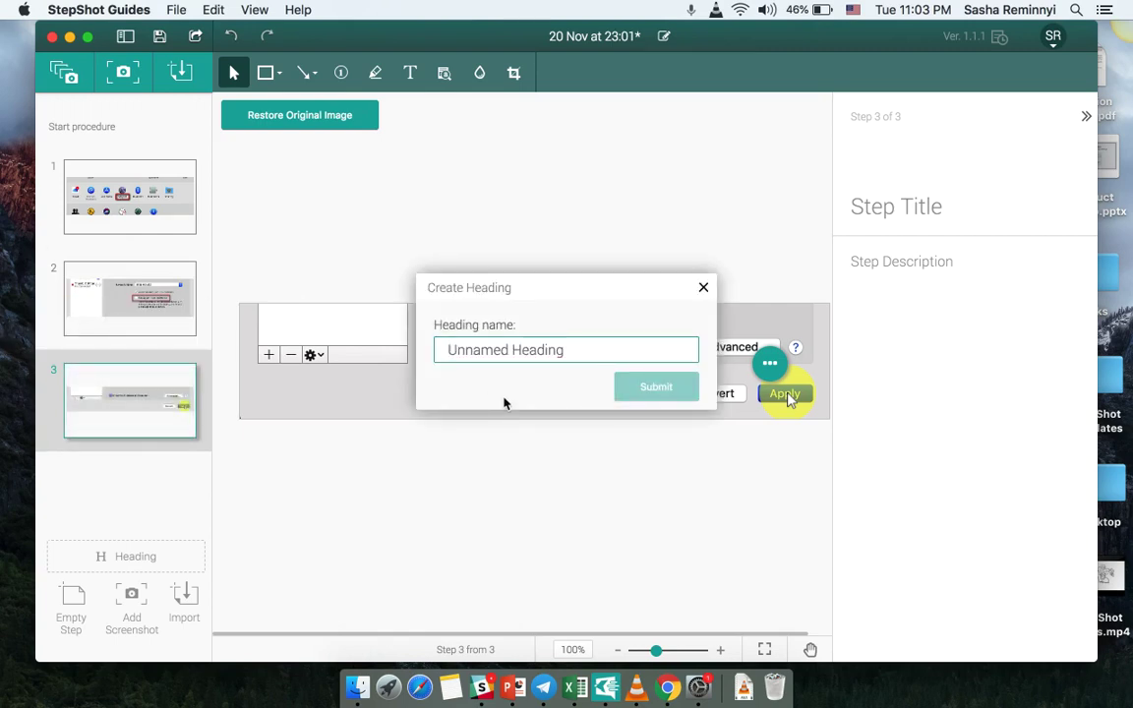
pyautogui.write('End Procedure')
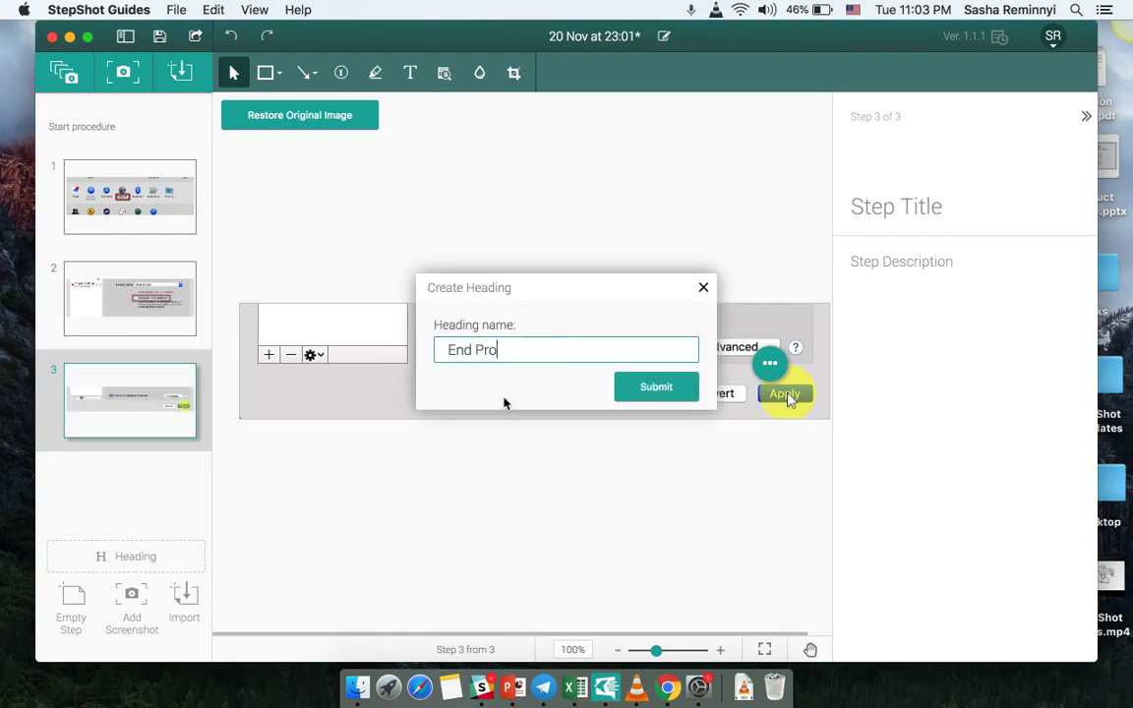
pyautogui.press('Return')
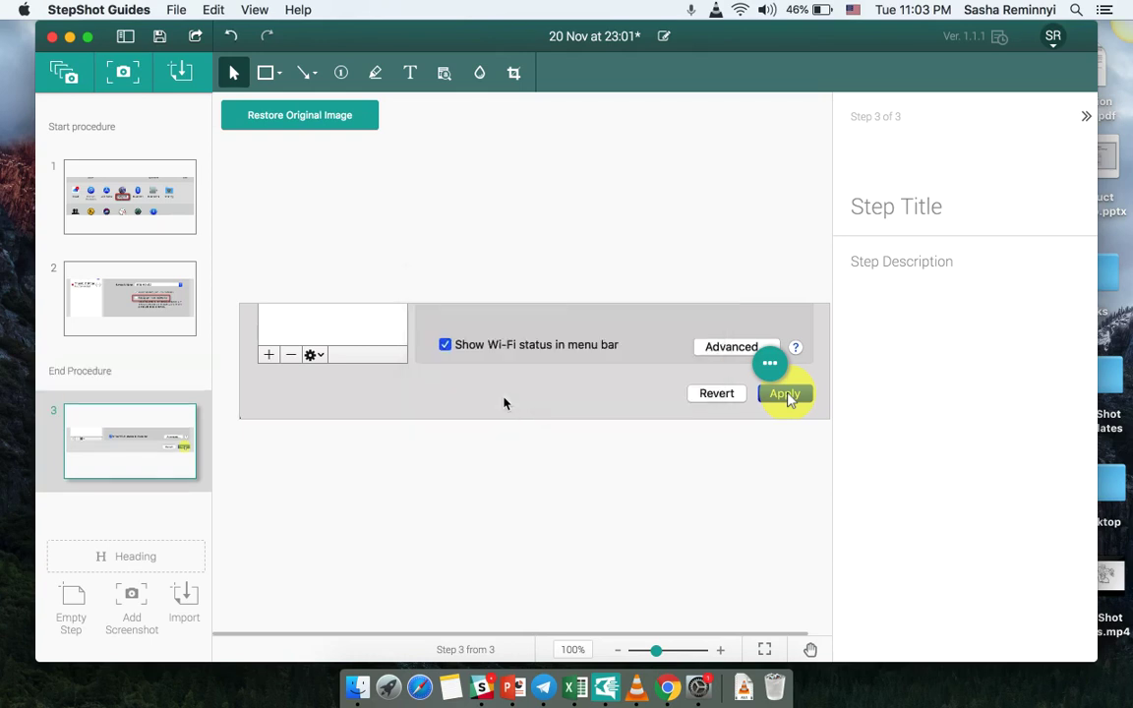
# Choose Export to PDF and open My Test Template in the template editor
pyautogui.click(197, 36)
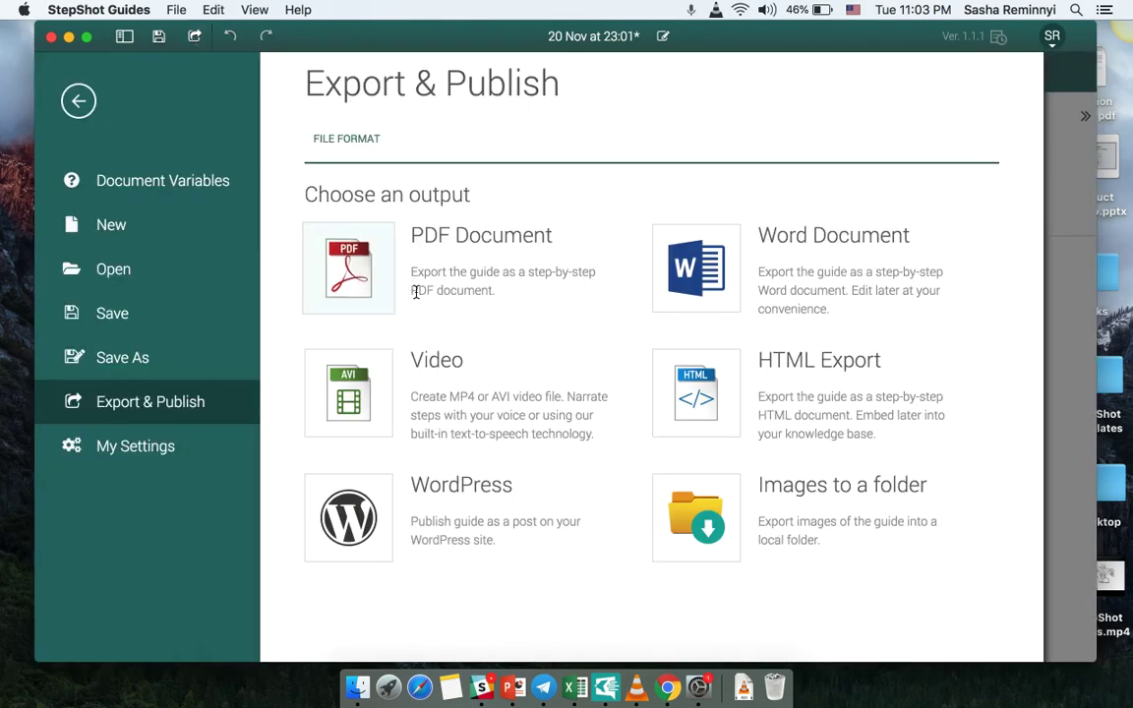
pyautogui.click(364, 285)
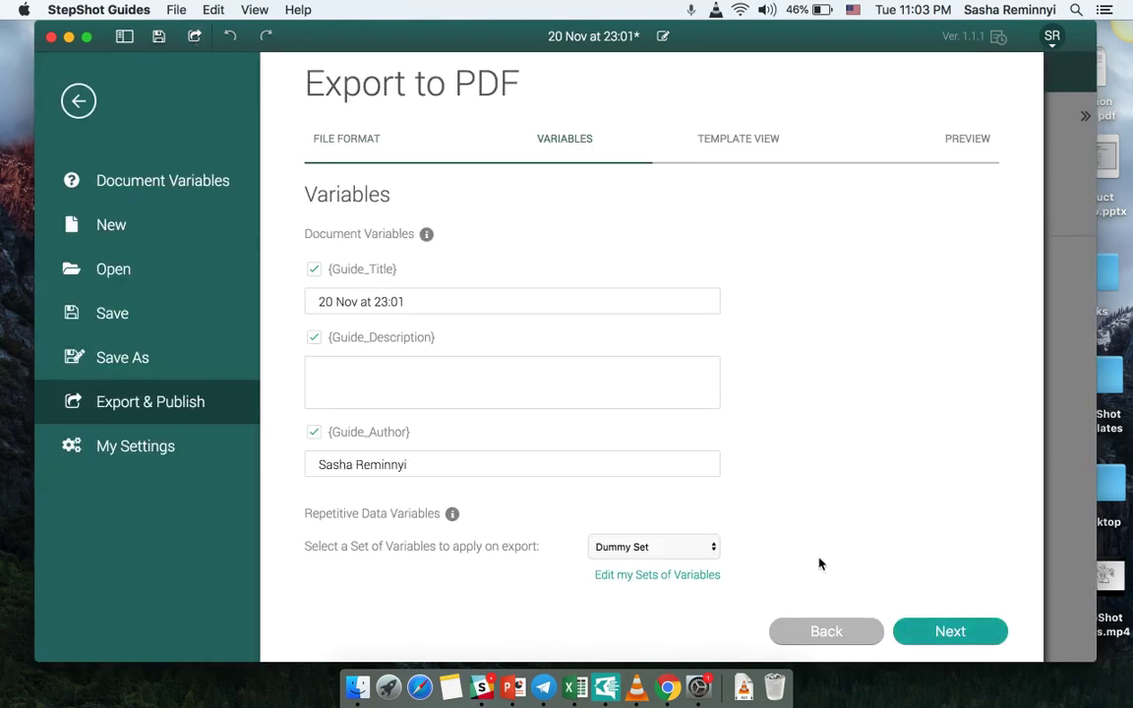
pyautogui.click(921, 631)
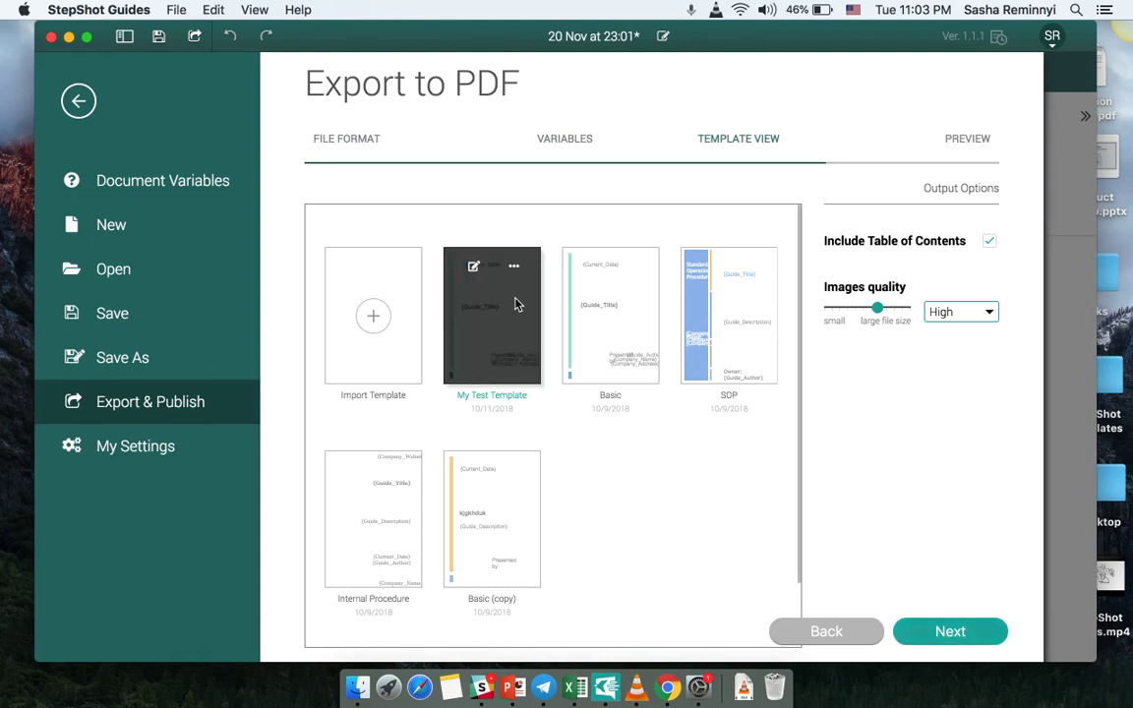
pyautogui.click(473, 267)
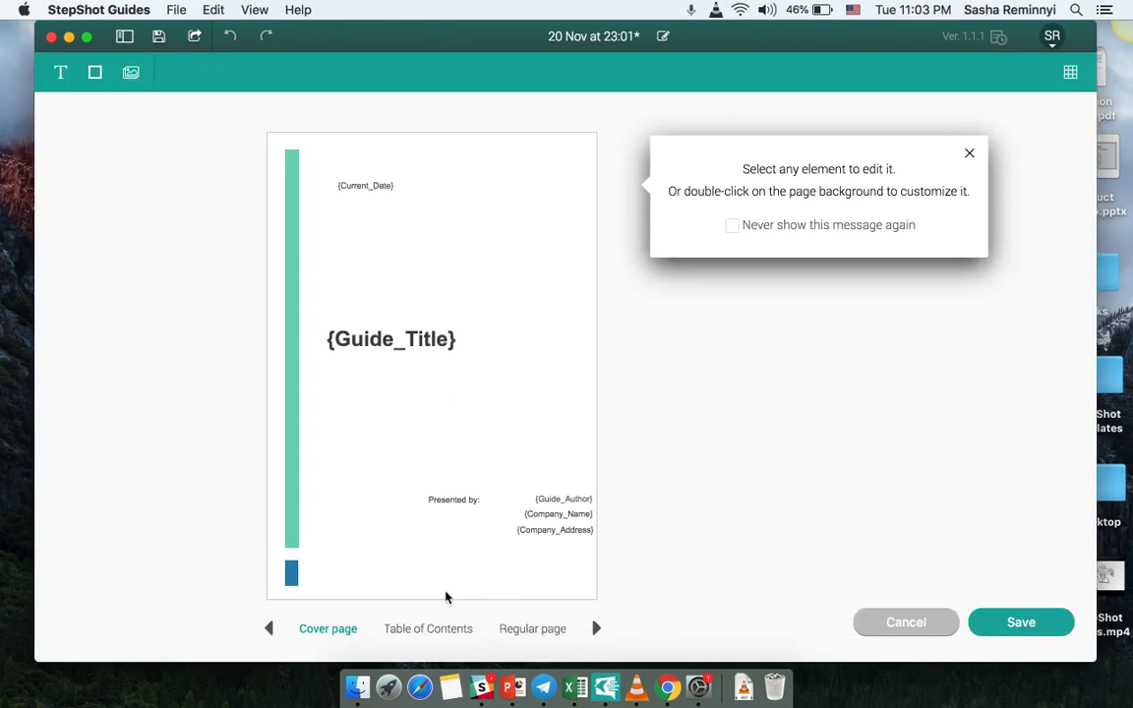
# Nudge the {Guide_Title} and {Current_Date} placeholders slightly lower on the cover page
pyautogui.click(359, 344)
pyautogui.moveTo(392, 354)
pyautogui.mouseDown()
pyautogui.moveTo(391, 384)
pyautogui.moveTo(392, 369)
pyautogui.mouseUp()
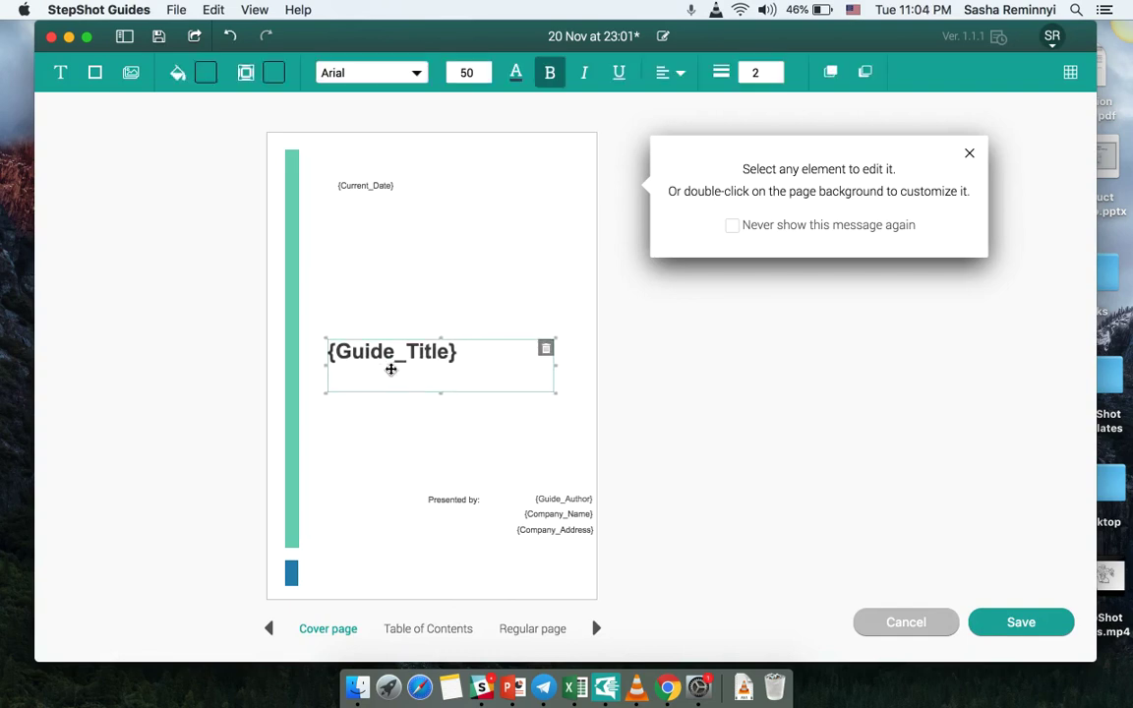
pyautogui.moveTo(366, 183); pyautogui.dragTo(367, 195)
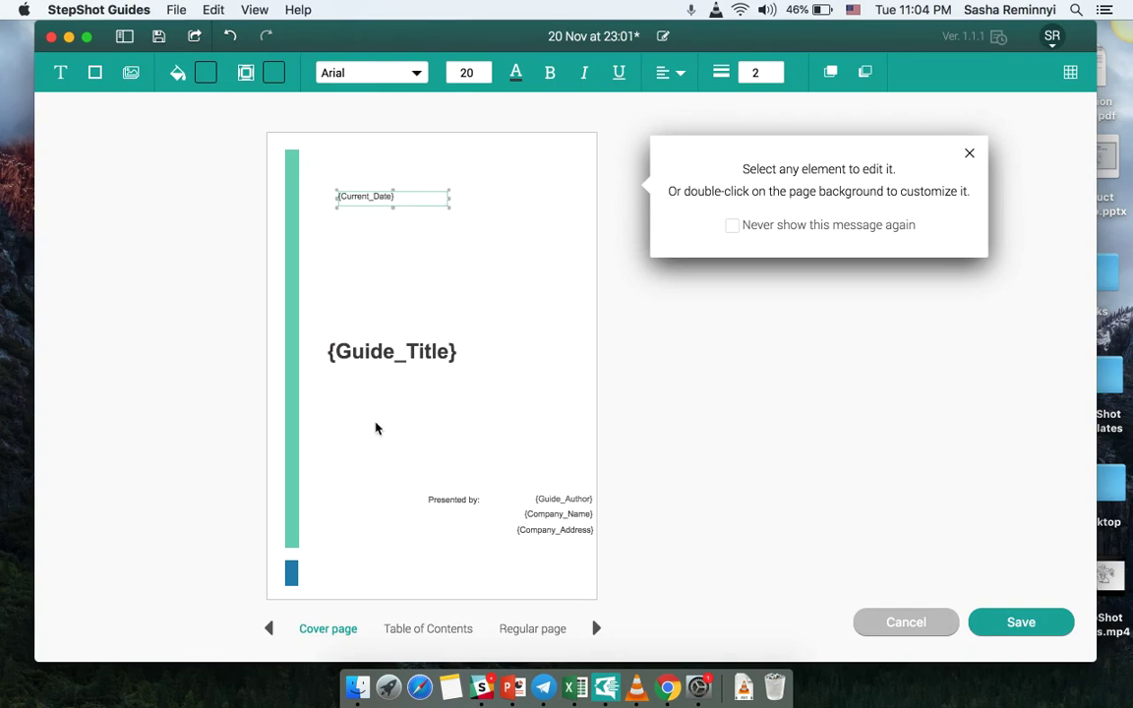
# Inspect the template's Table of Contents page and its background editing mode
pyautogui.click(428, 632)
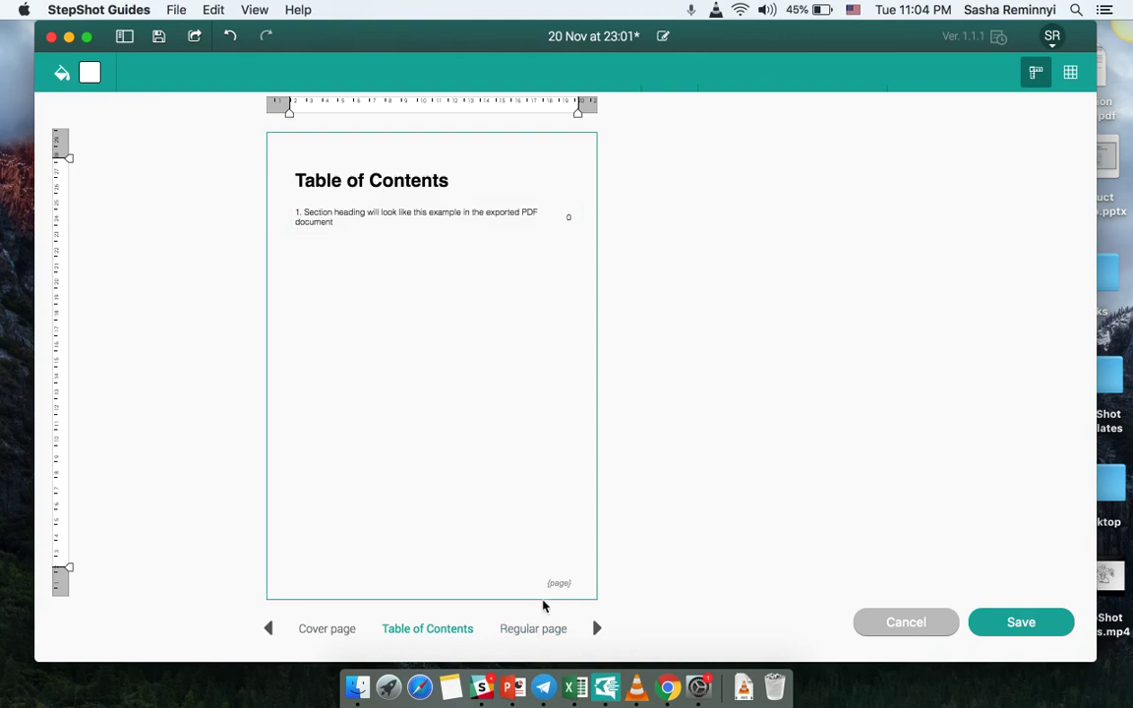
pyautogui.doubleClick(553, 588)
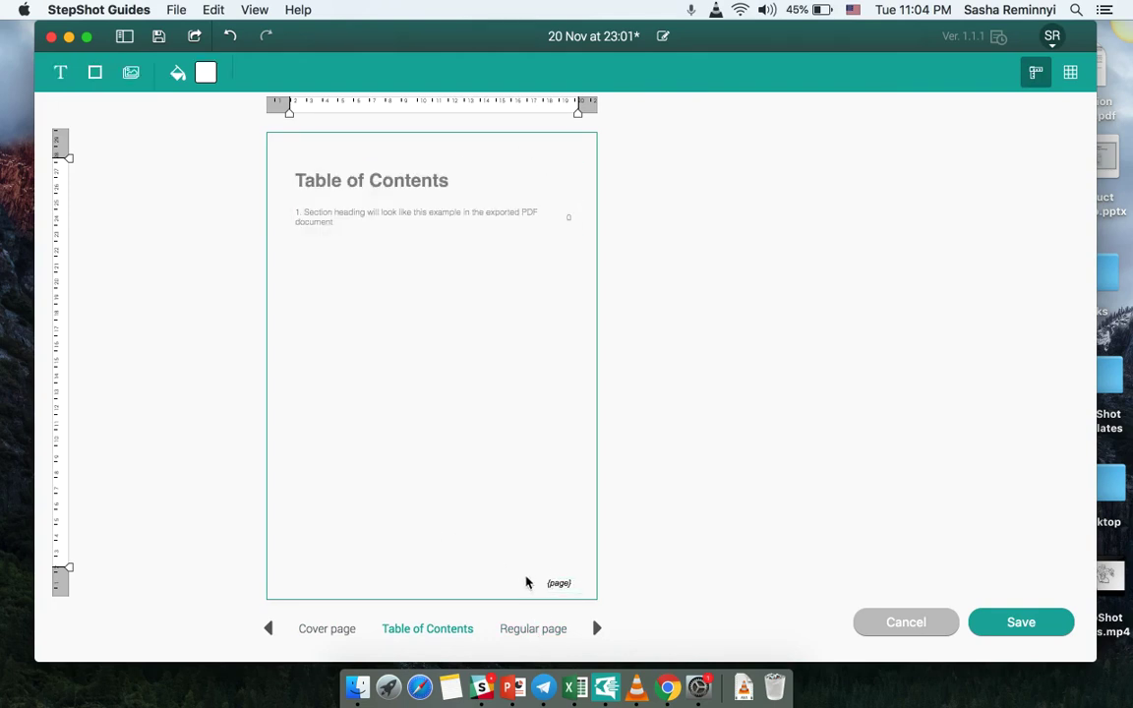
pyautogui.doubleClick(408, 261)
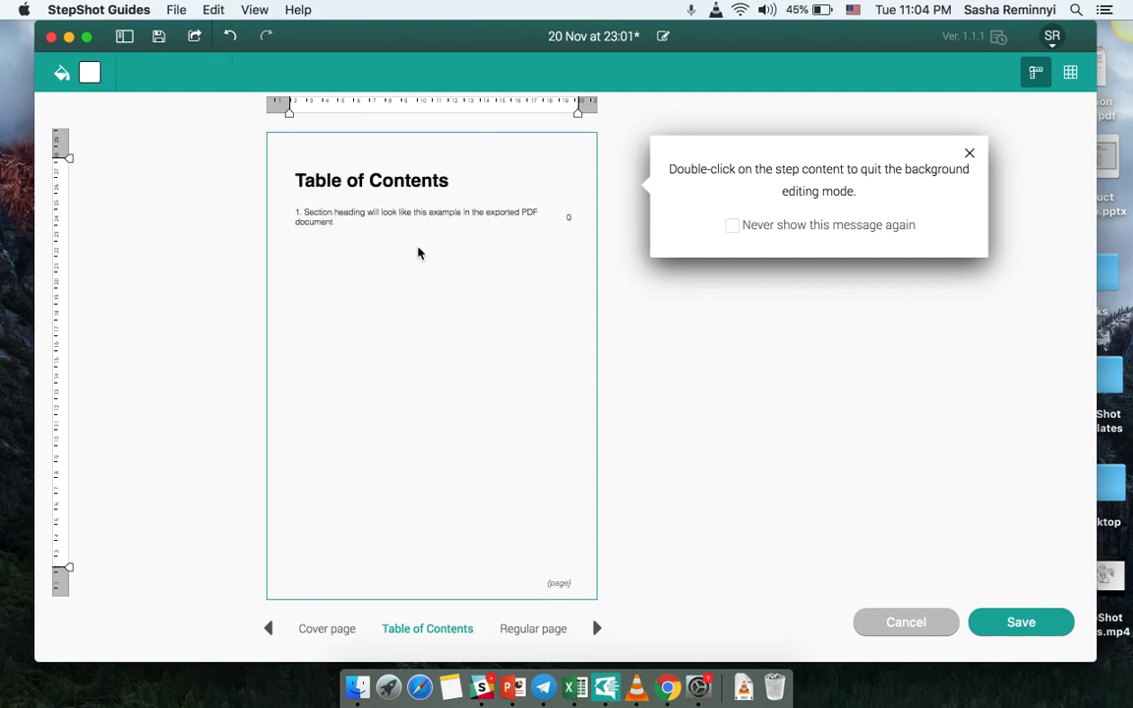
# Set the regular page layout to image beside the step text and save the template
pyautogui.click(544, 637)
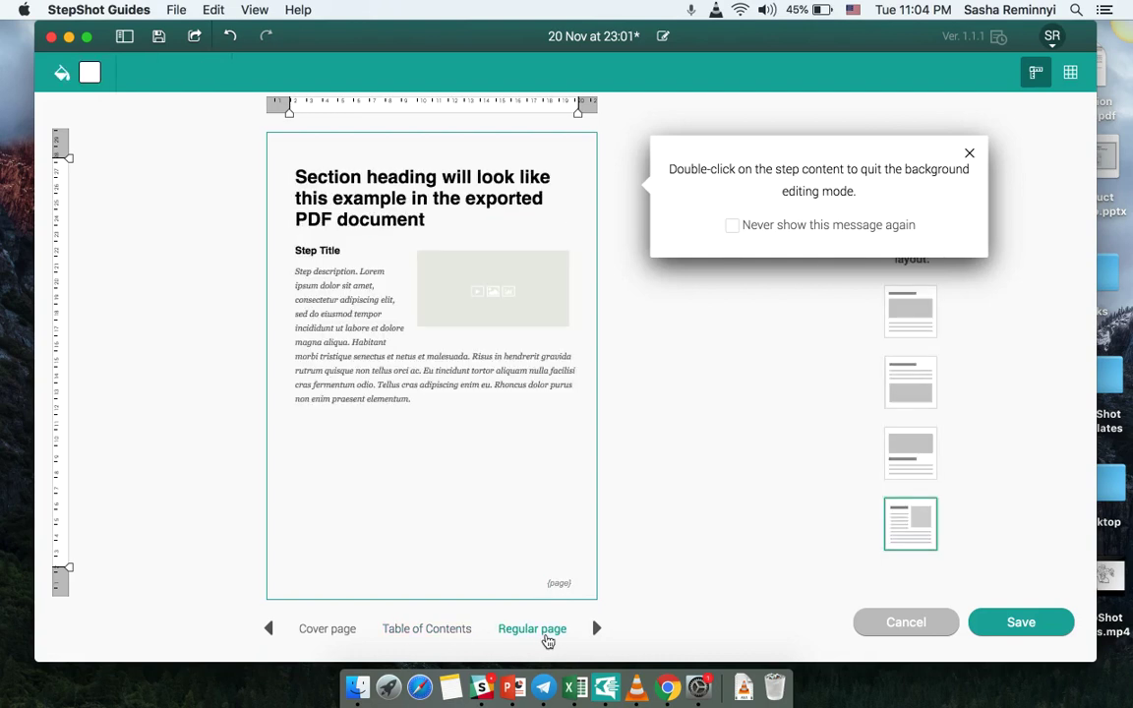
pyautogui.click(969, 153)
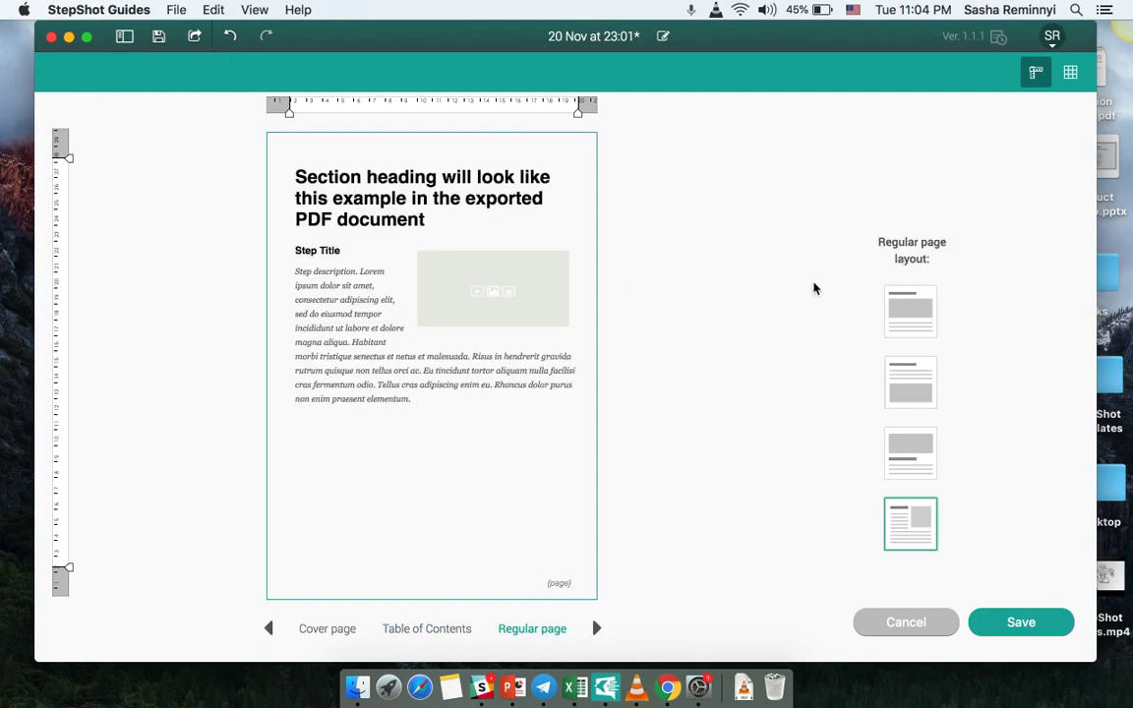
pyautogui.click(903, 314)
pyautogui.click(901, 381)
pyautogui.click(904, 321)
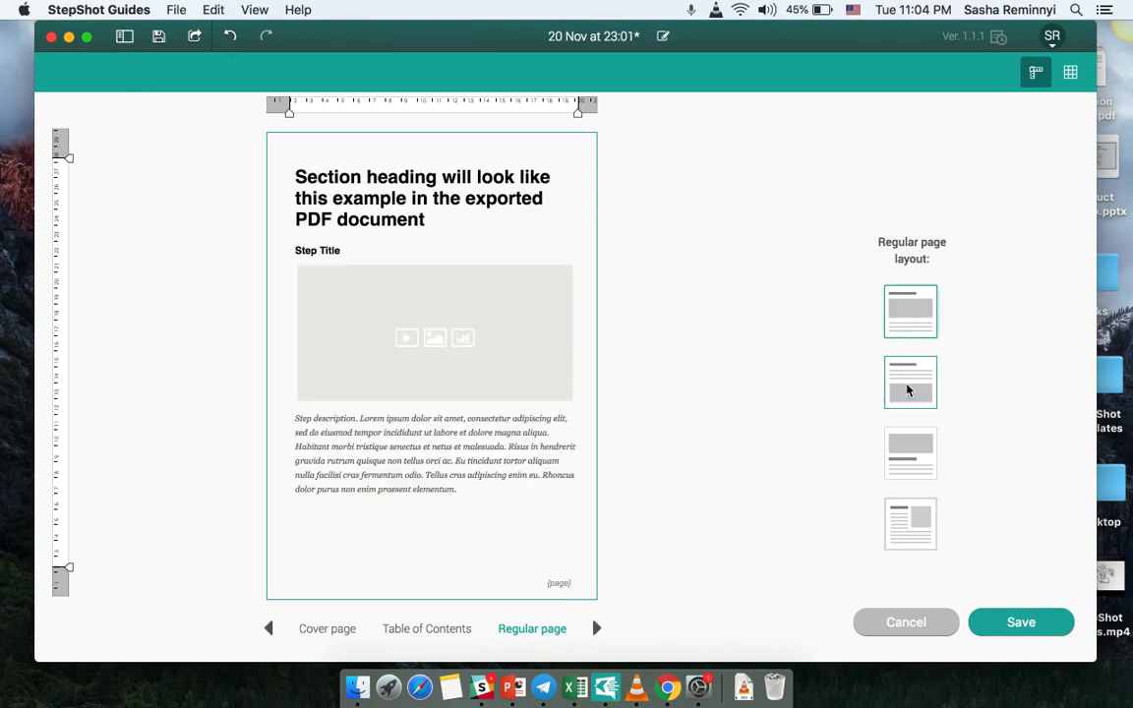
pyautogui.click(904, 385)
pyautogui.click(908, 464)
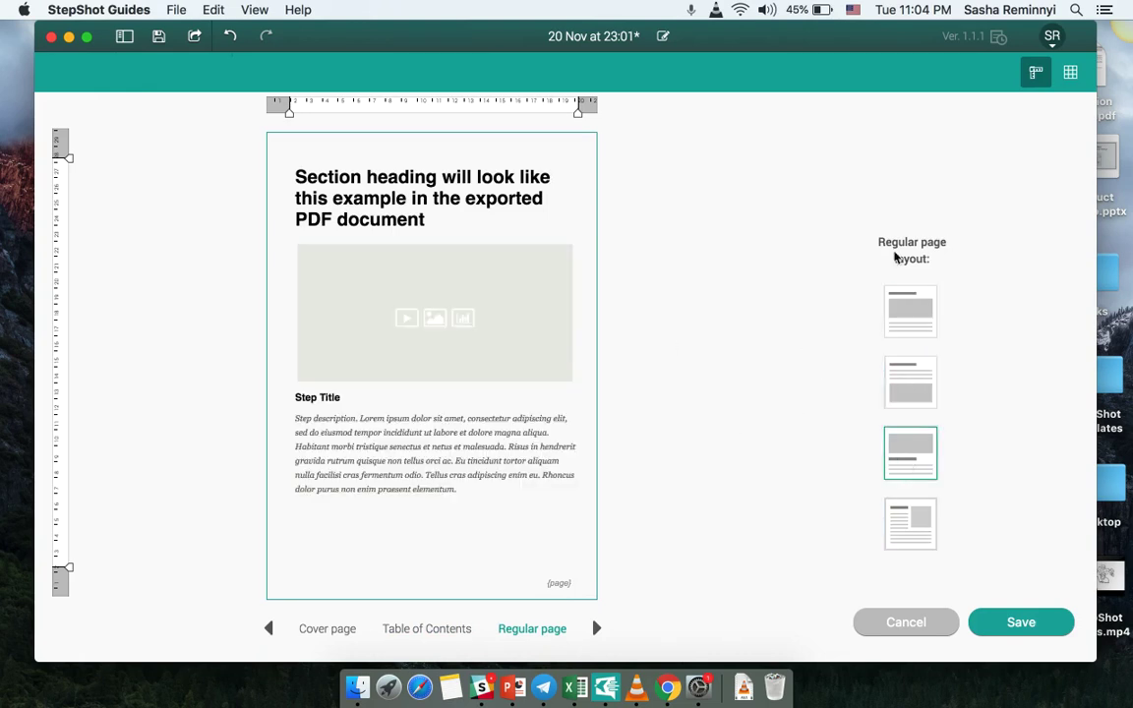
pyautogui.click(903, 532)
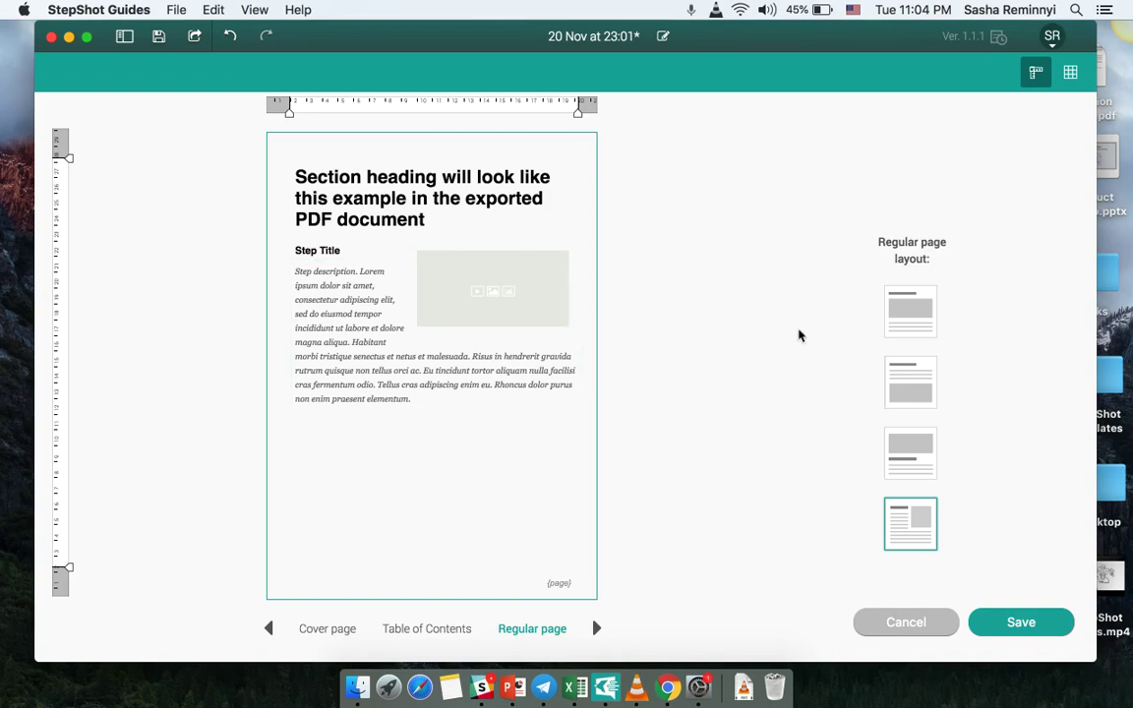
pyautogui.click(1017, 615)
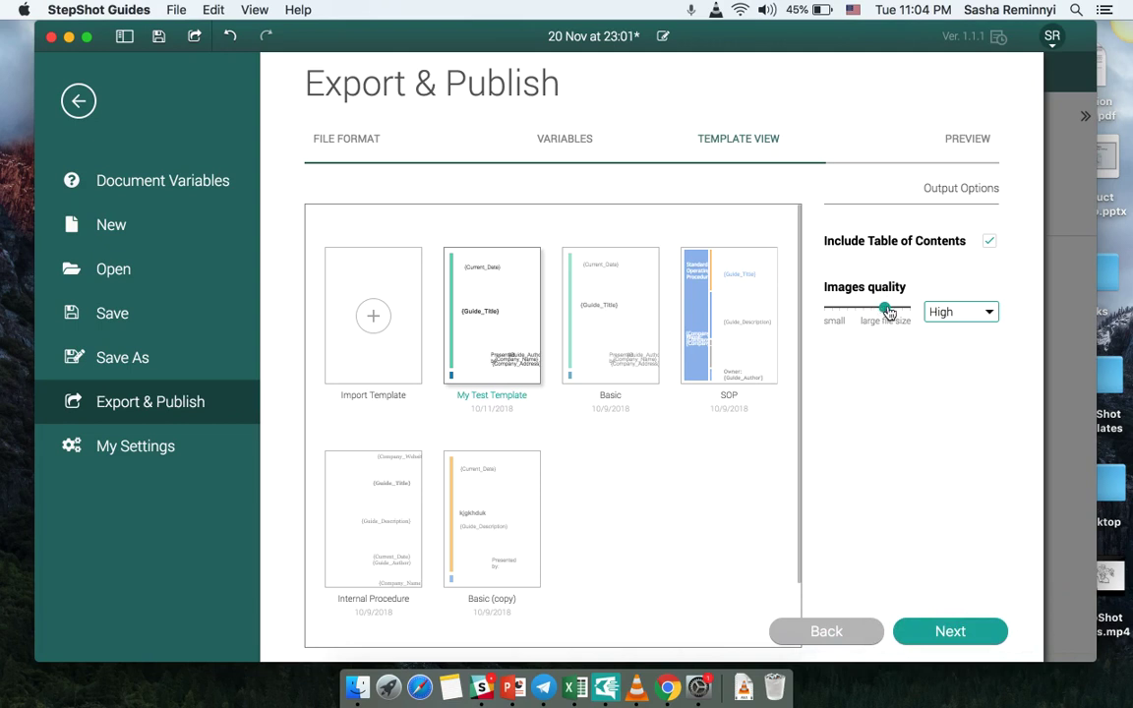
# Drag the Images quality slider down from High to Medium
pyautogui.moveTo(883, 309)
pyautogui.mouseDown()
pyautogui.moveTo(848, 315)
pyautogui.moveTo(905, 312)
pyautogui.moveTo(852, 313)
pyautogui.moveTo(877, 308)
pyautogui.moveTo(865, 313)
pyautogui.mouseUp()
pyautogui.moveTo(864, 313); pyautogui.dragTo(859, 311)
# Page through the PDF preview from the Table of Contents to the End Procedure page (4 of 4)
pyautogui.click(944, 634)
pyautogui.click(728, 579)
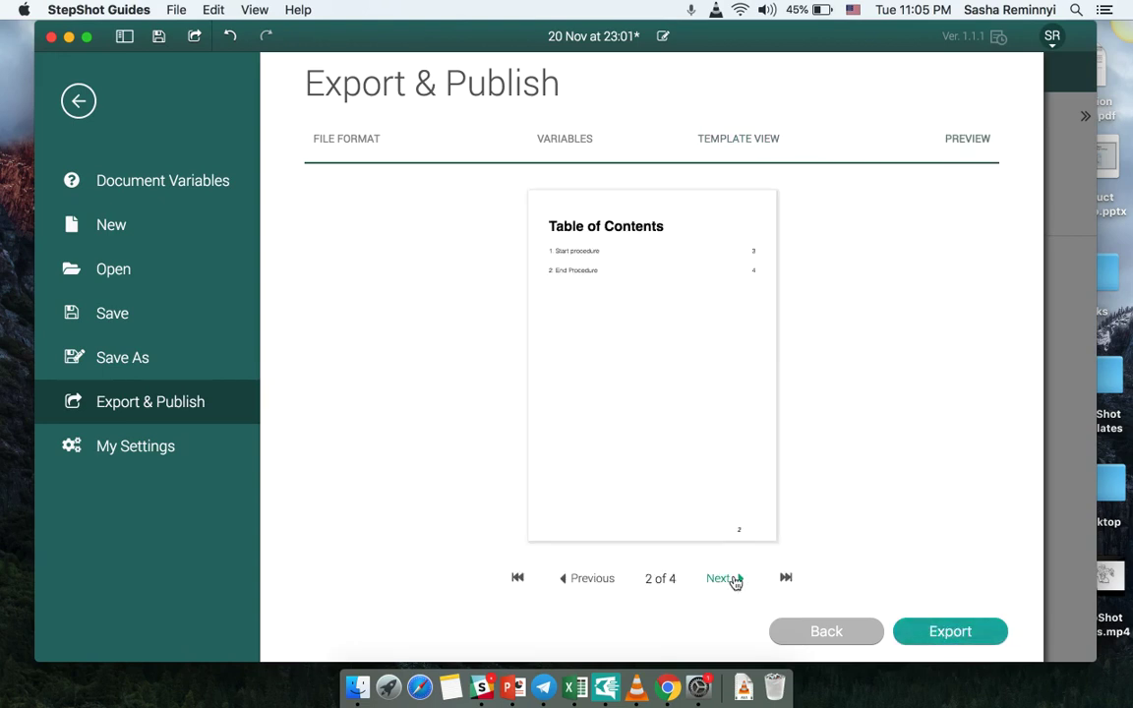
pyautogui.click(723, 580)
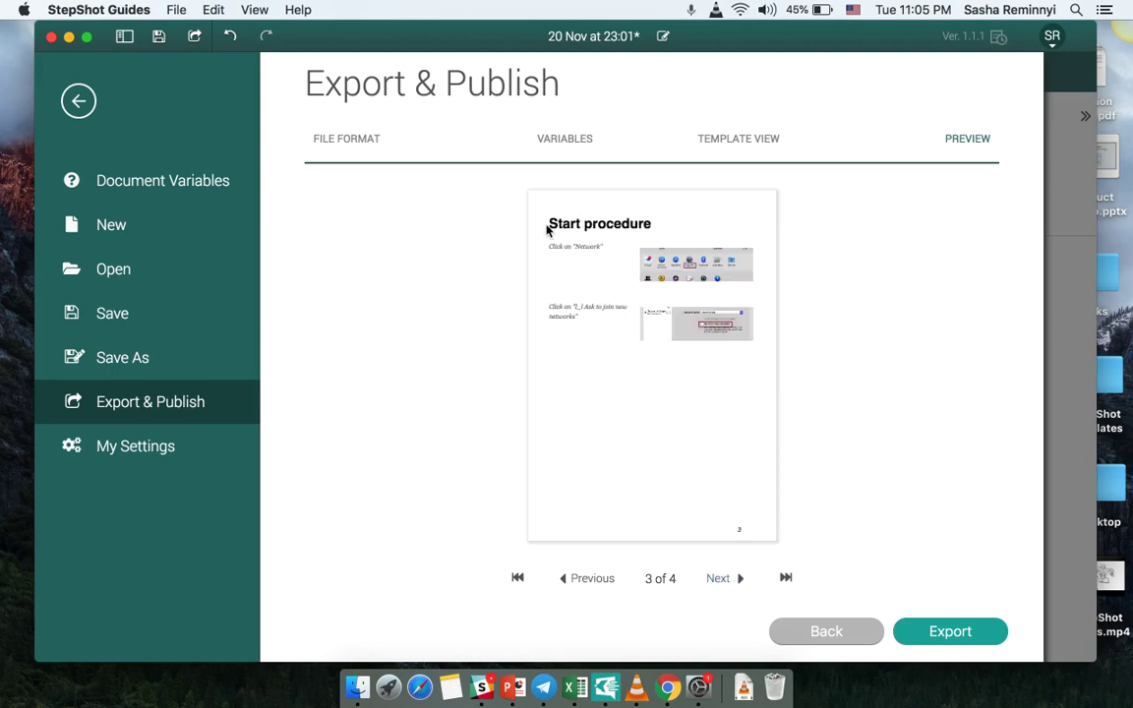
pyautogui.moveTo(547, 229); pyautogui.dragTo(737, 307)
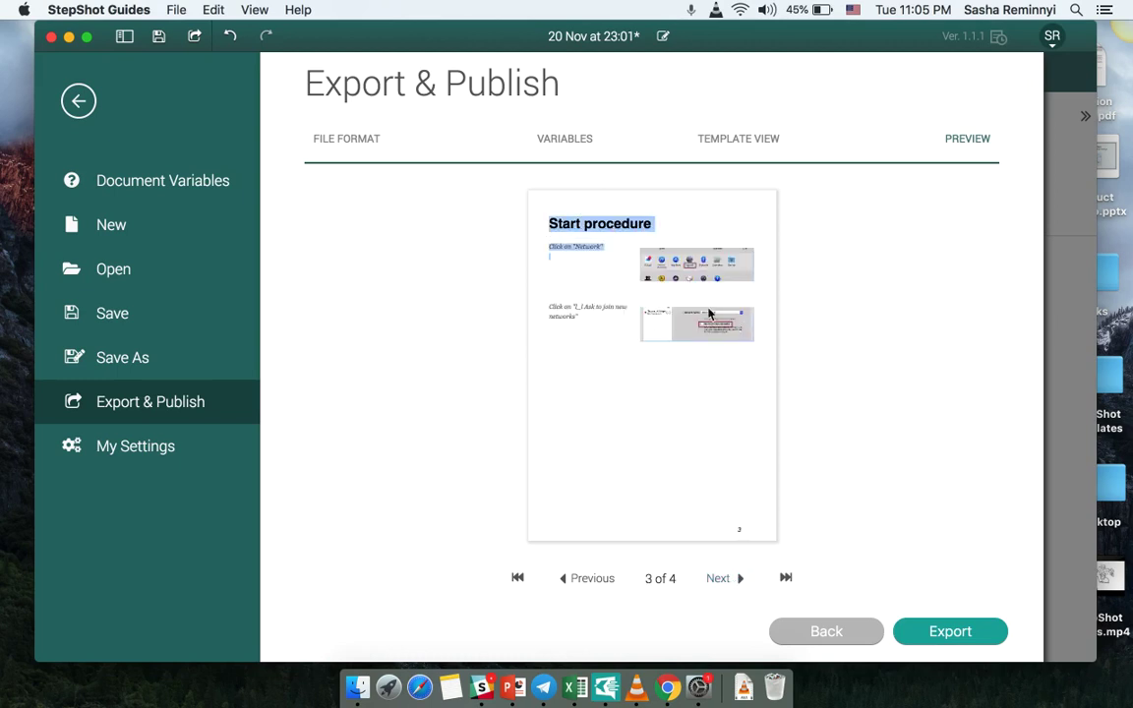
pyautogui.click(723, 582)
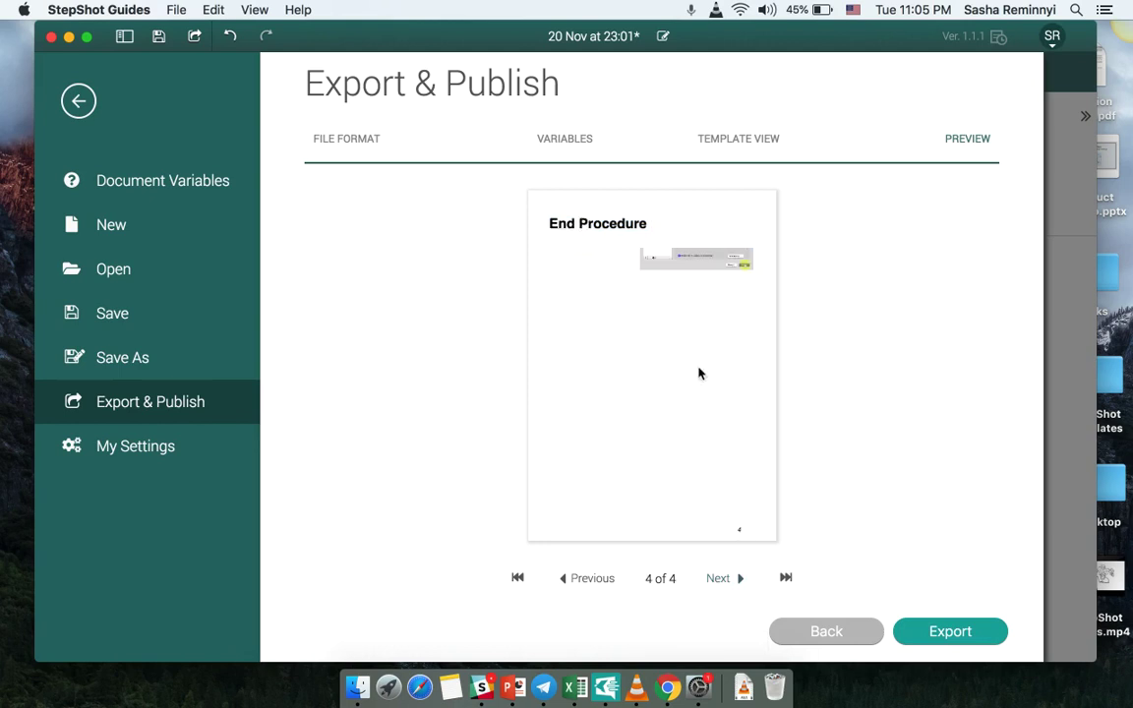
# Export the guide to the Desktop as '20 Nov at 23_01.pdf' and open it in Acrobat Reader
pyautogui.click(939, 634)
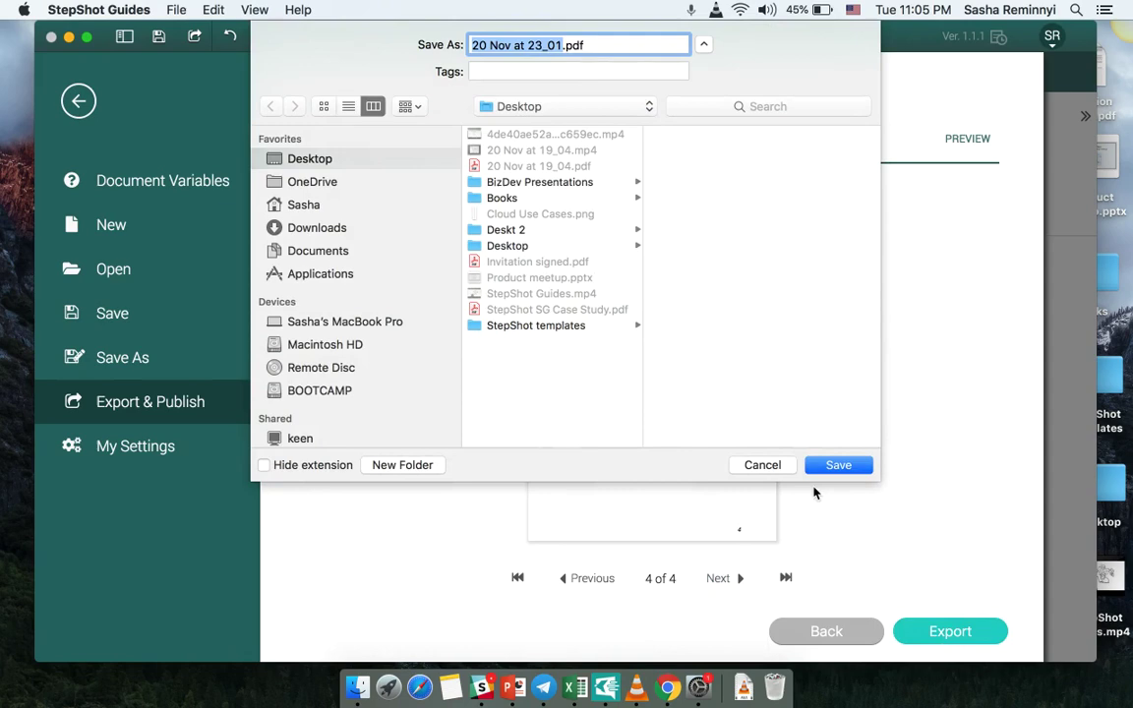
pyautogui.click(756, 466)
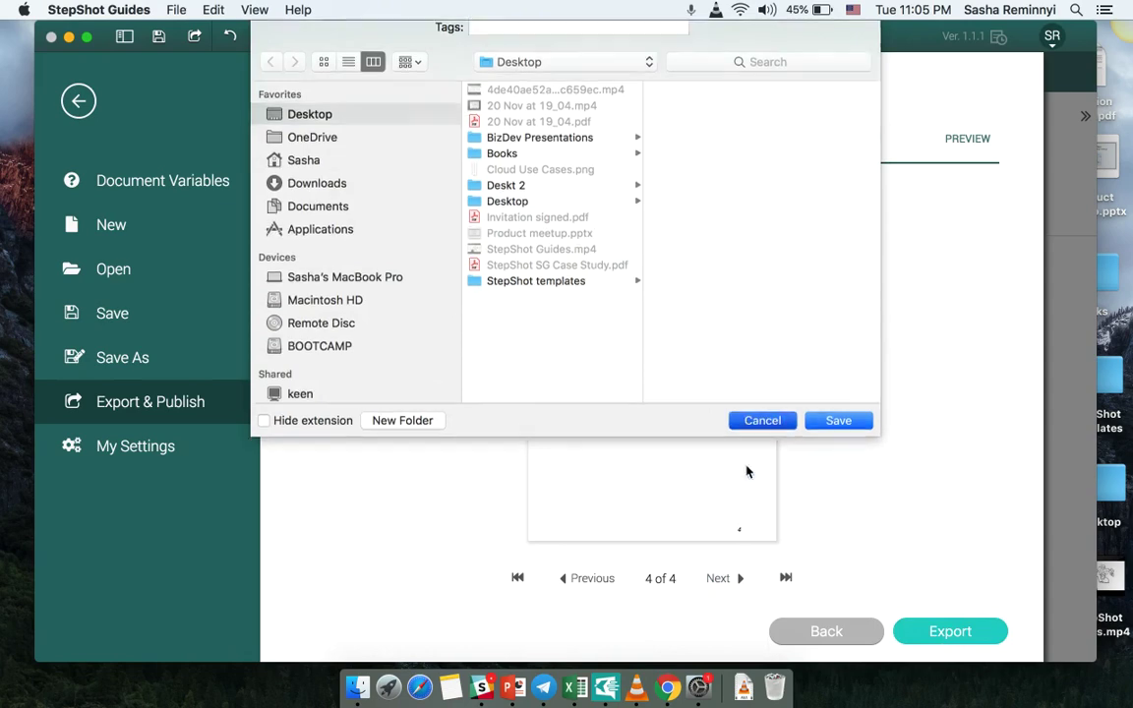
pyautogui.click(942, 634)
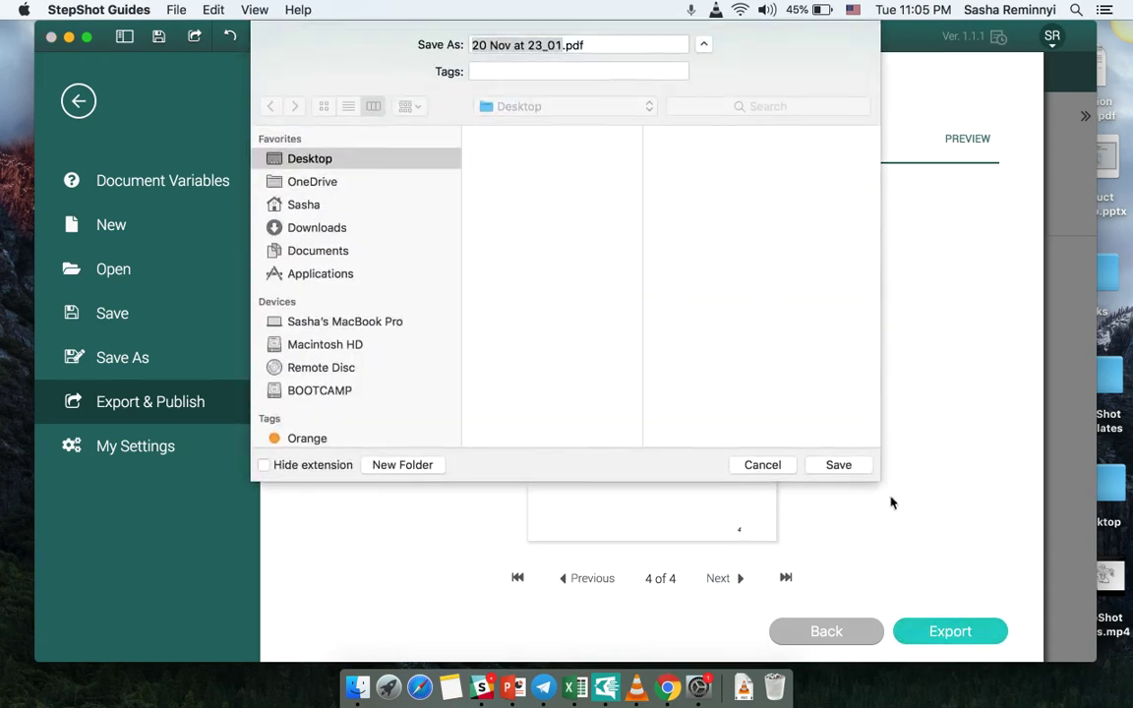
pyautogui.click(839, 468)
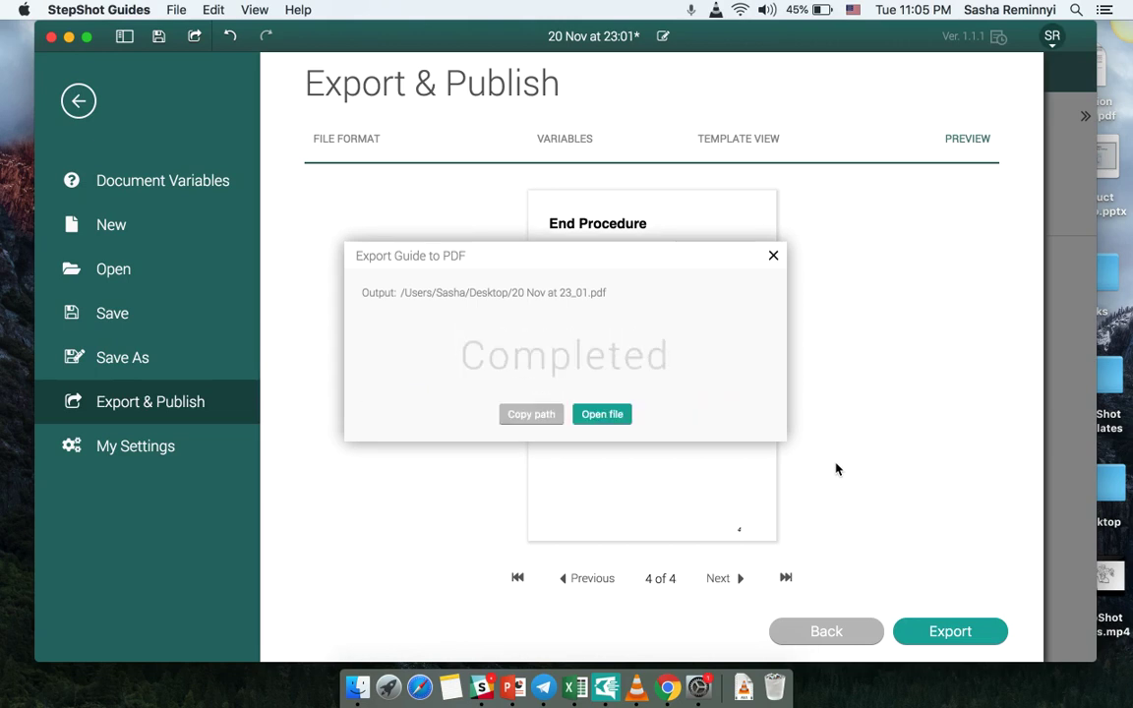
pyautogui.click(593, 414)
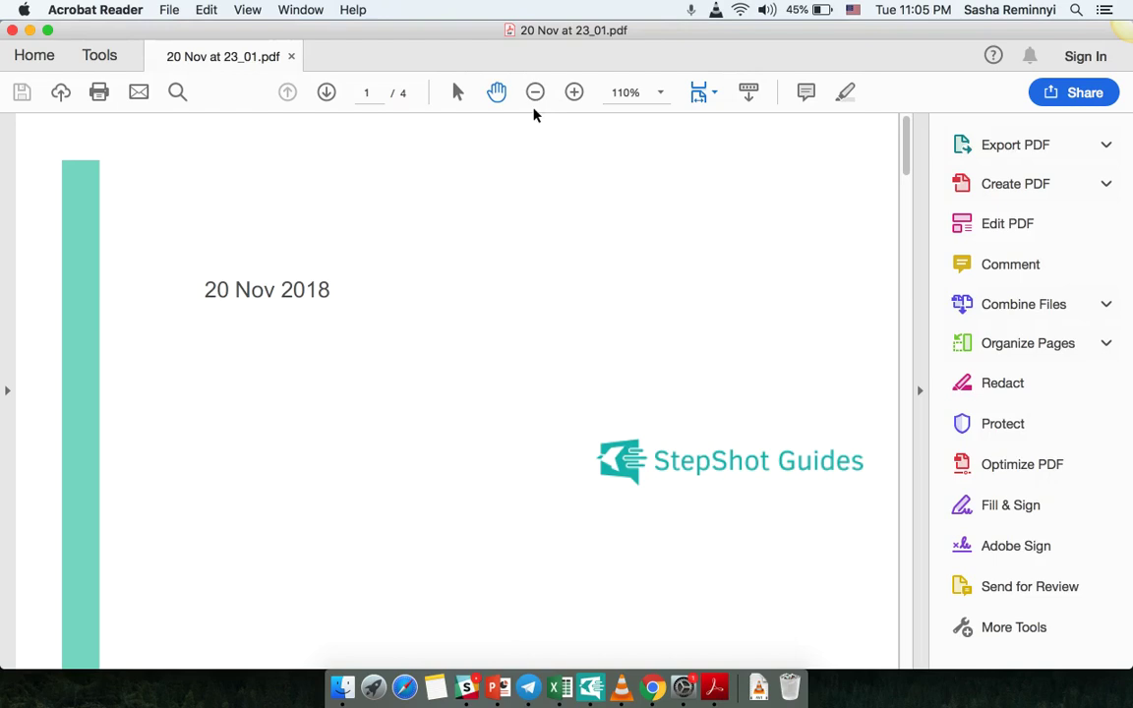
# Zoom the PDF out to 33.3%, scroll through its four pages, and close Acrobat Reader
pyautogui.click(536, 99)
pyautogui.click(535, 98)
pyautogui.click(536, 99)
pyautogui.click(536, 99)
pyautogui.click(536, 98)
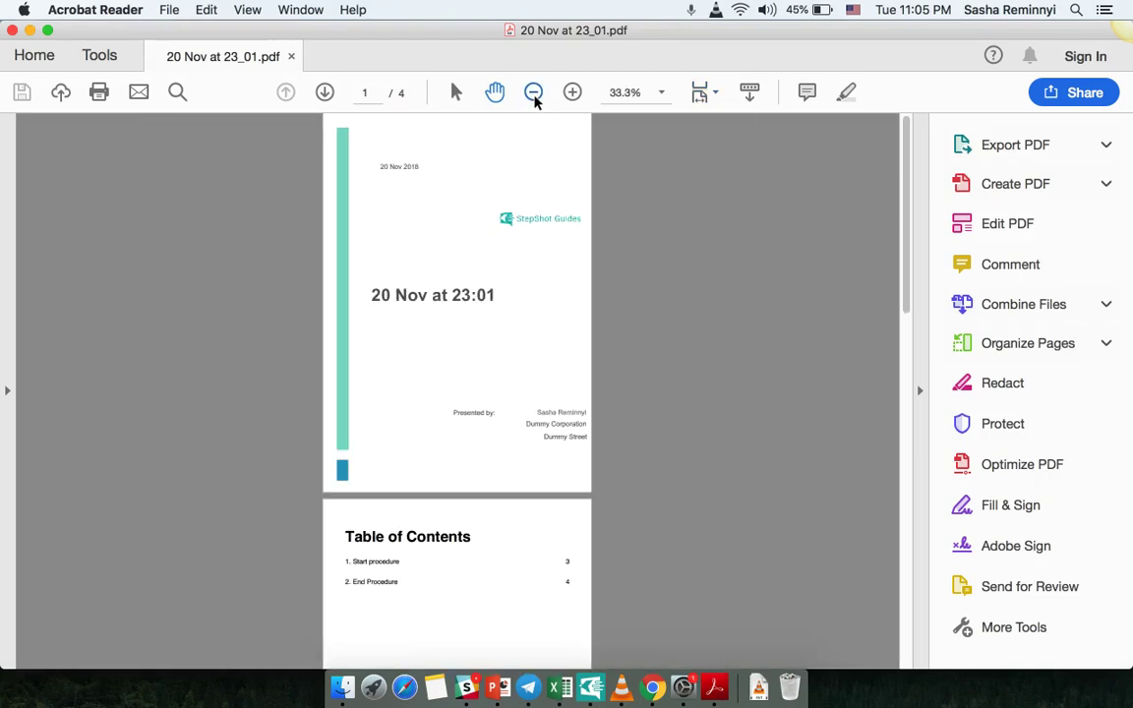
pyautogui.scroll(-2, 537, 250)
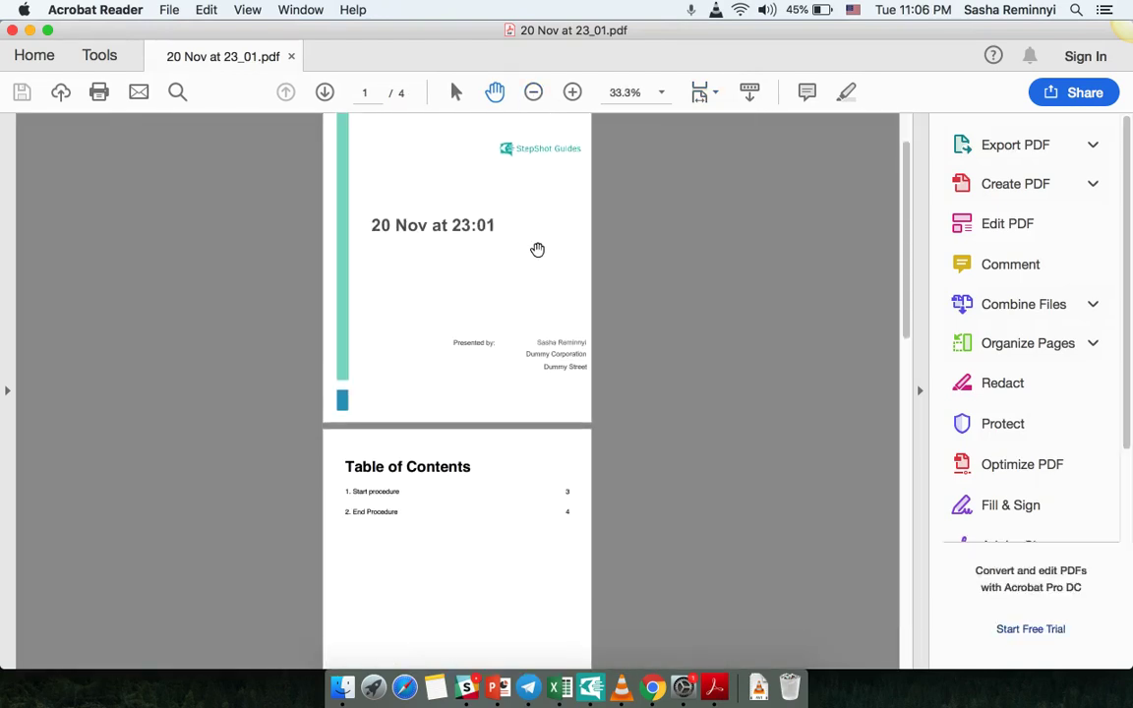
pyautogui.scroll(-20, 495, 334)
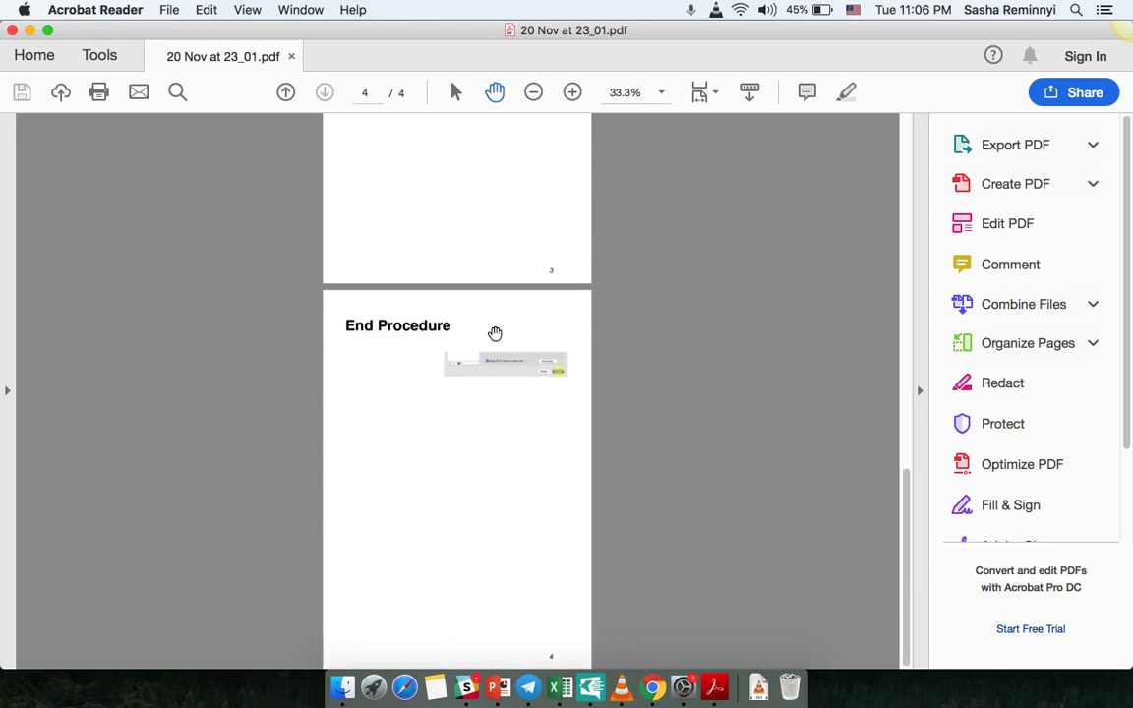
pyautogui.scroll(20, 495, 334)
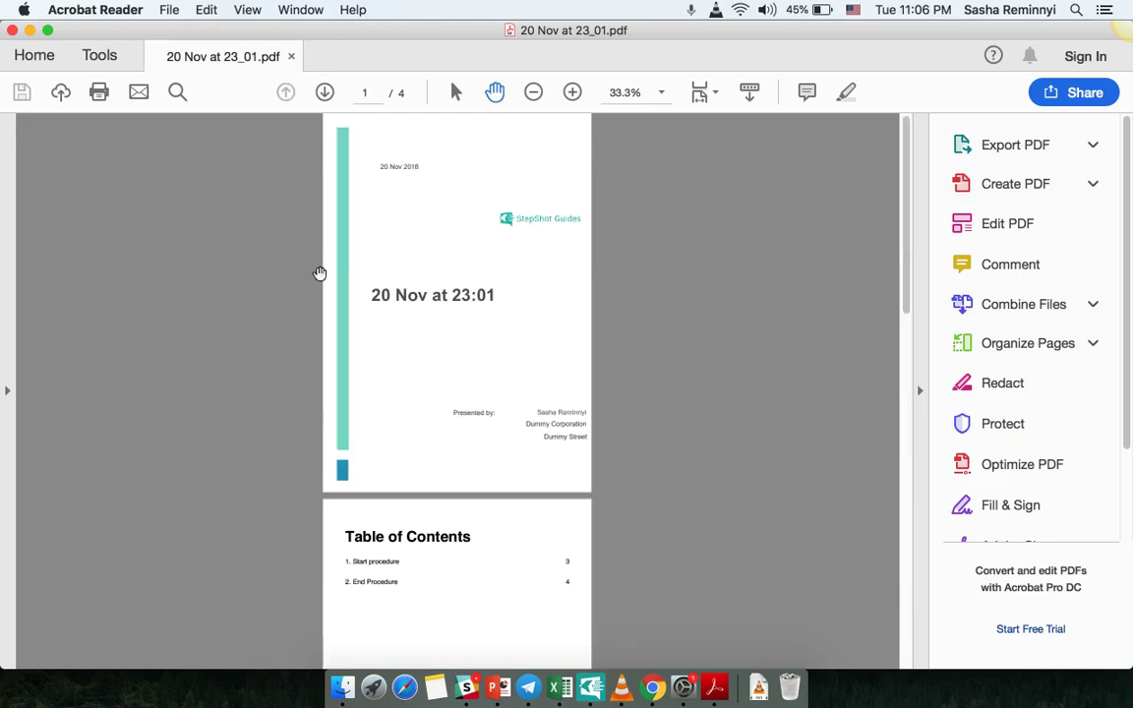
pyautogui.scroll(-20, 487, 442)
pyautogui.scroll(20, 489, 443)
pyautogui.click(11, 31)
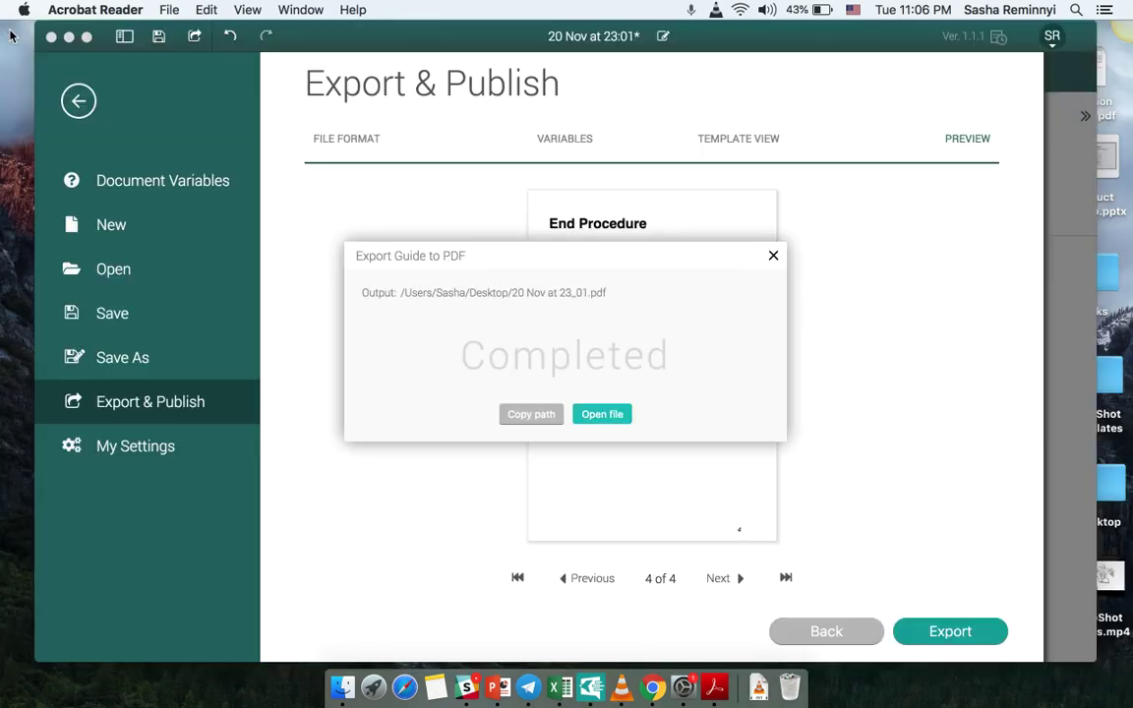
# Dismiss the export-completed dialog and start a new Word export of the guide
pyautogui.click(771, 257)
pyautogui.click(1077, 389)
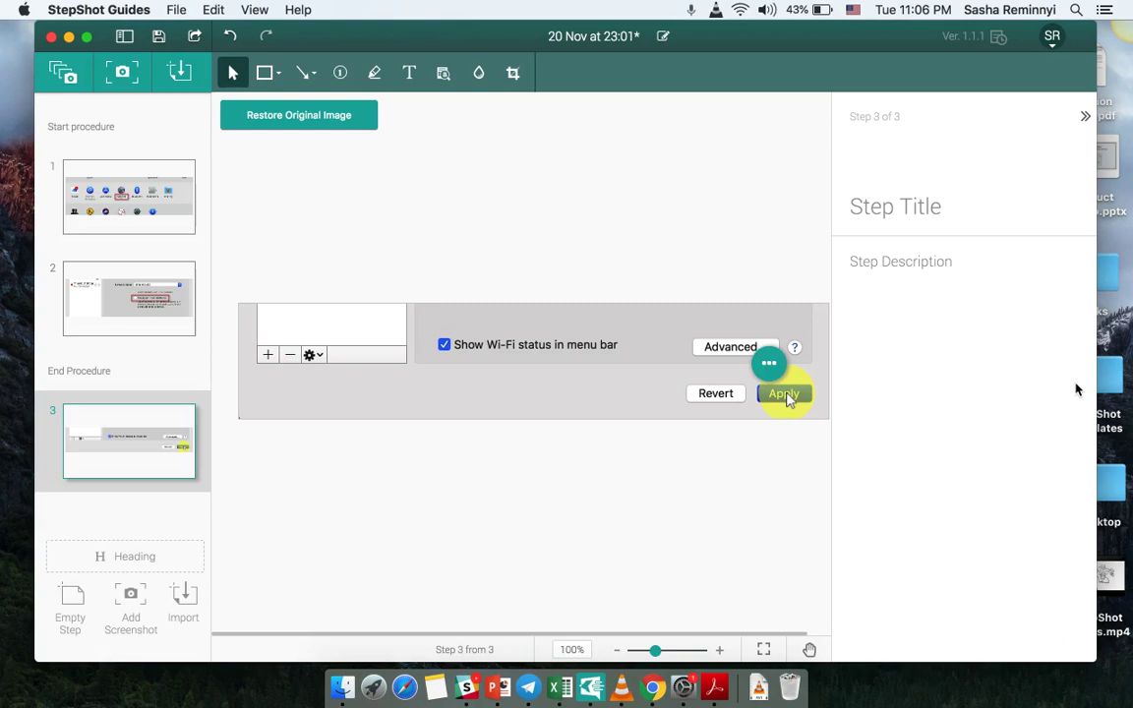
pyautogui.click(194, 39)
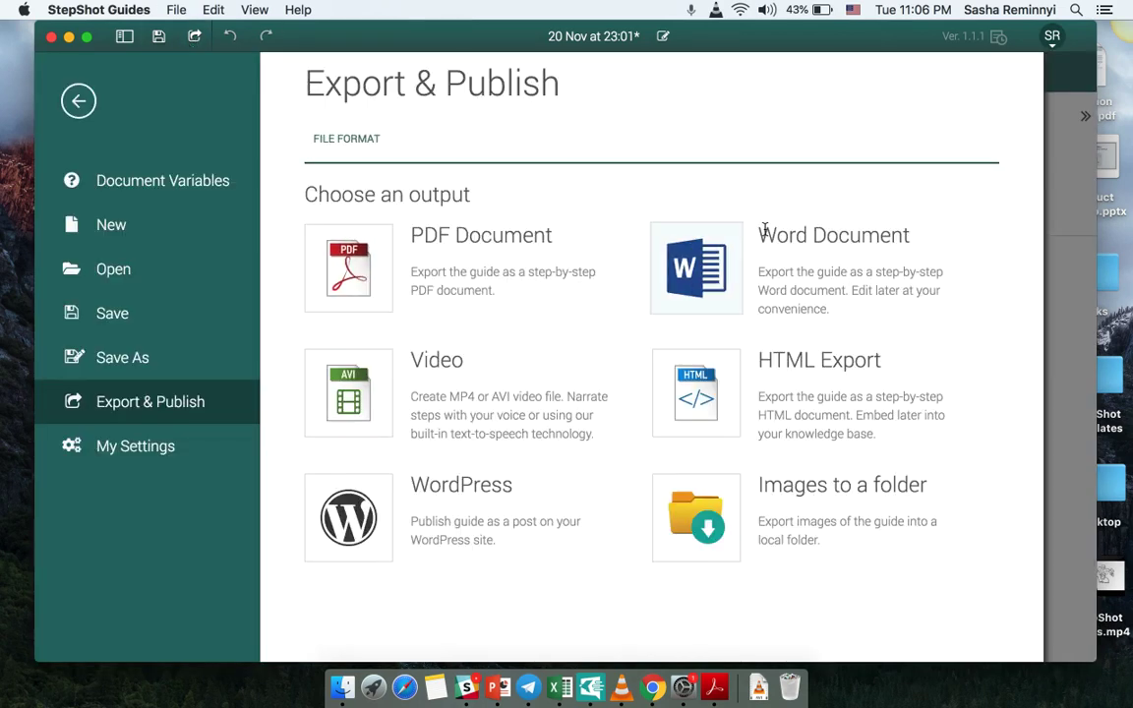
pyautogui.click(708, 260)
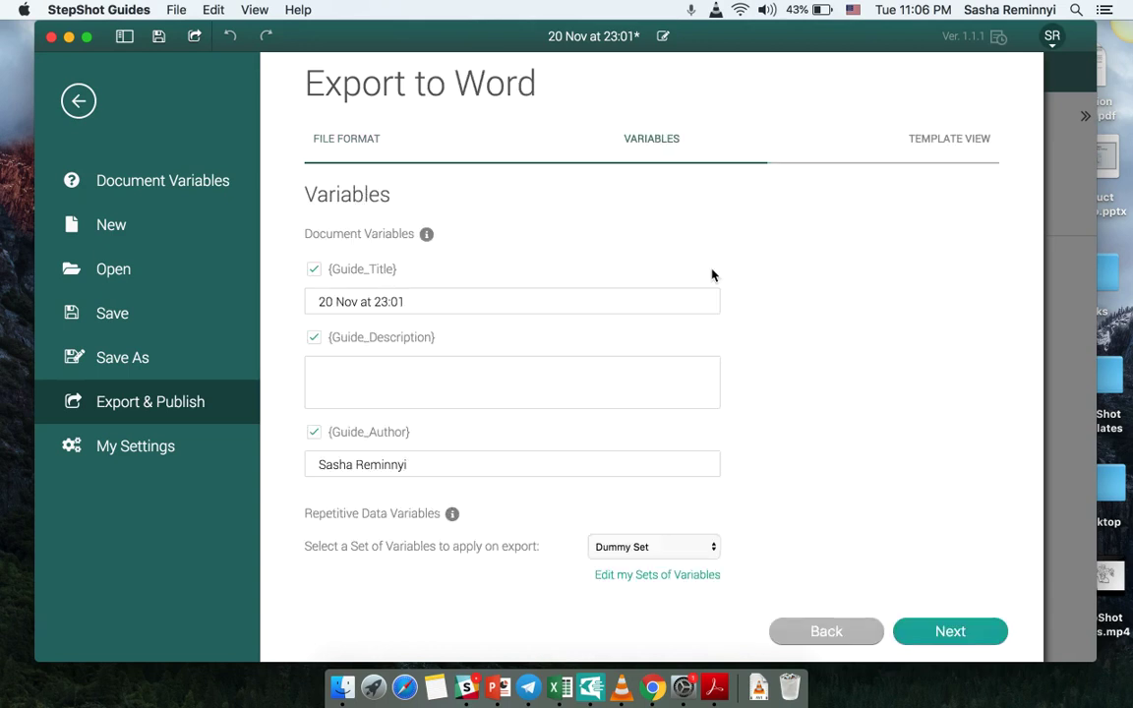
pyautogui.click(914, 641)
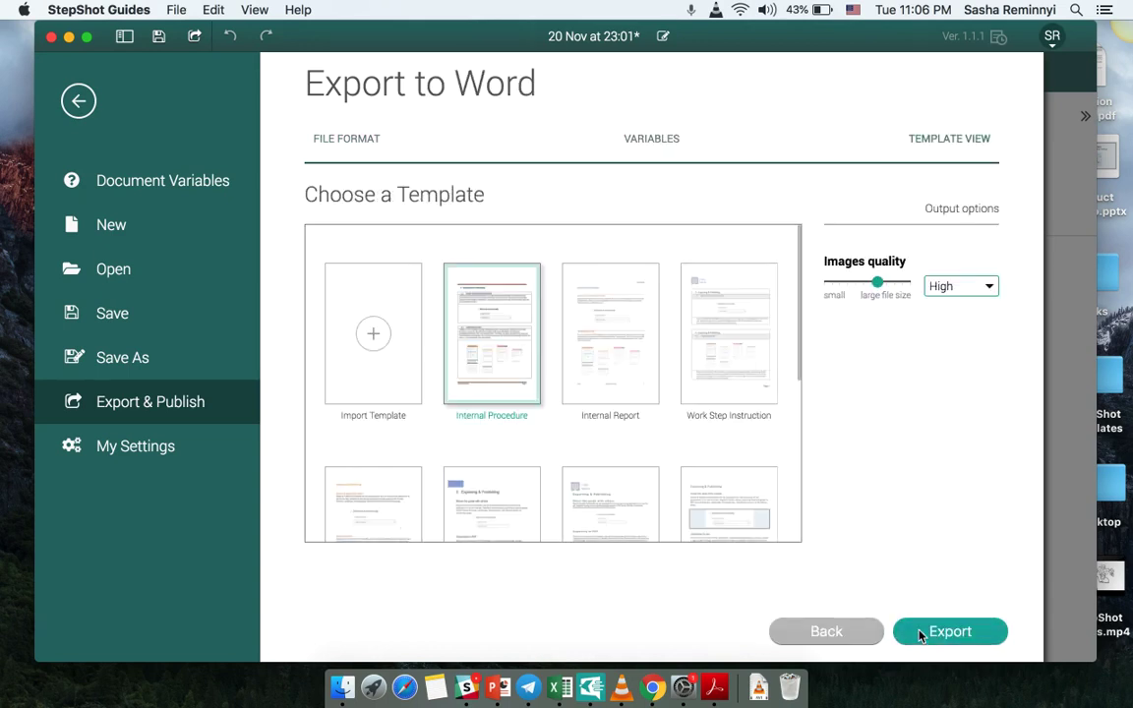
# Copy the Internal Procedure template and open its template.docx in Word
pyautogui.click(469, 285)
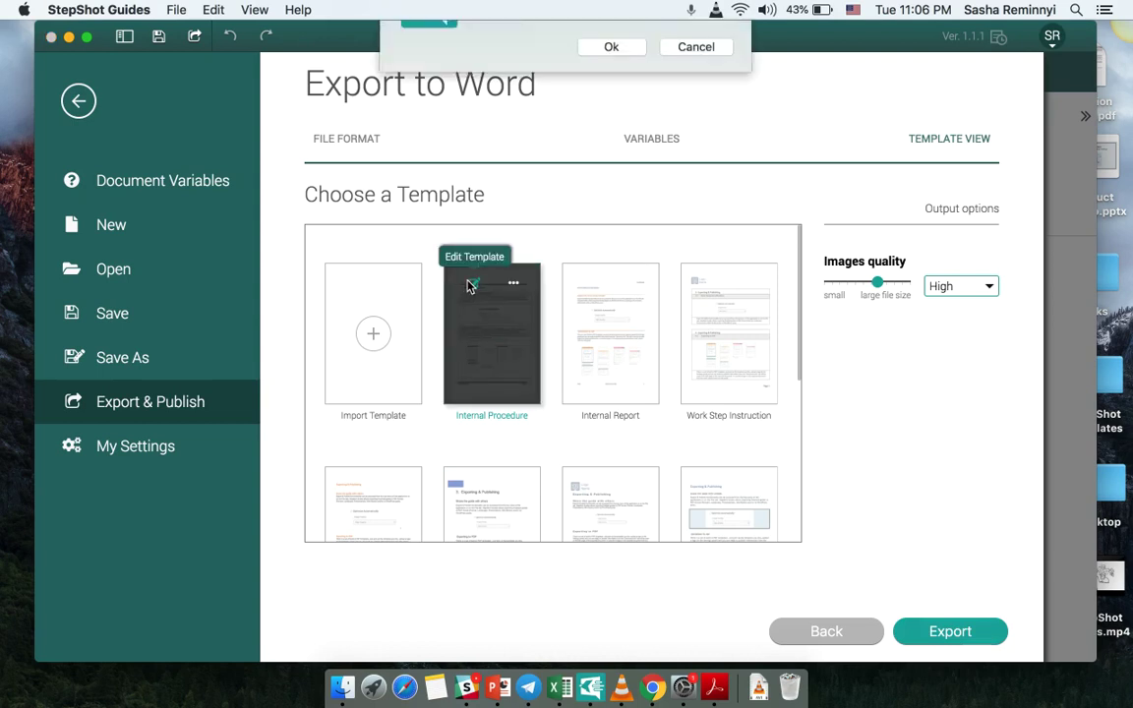
pyautogui.click(612, 109)
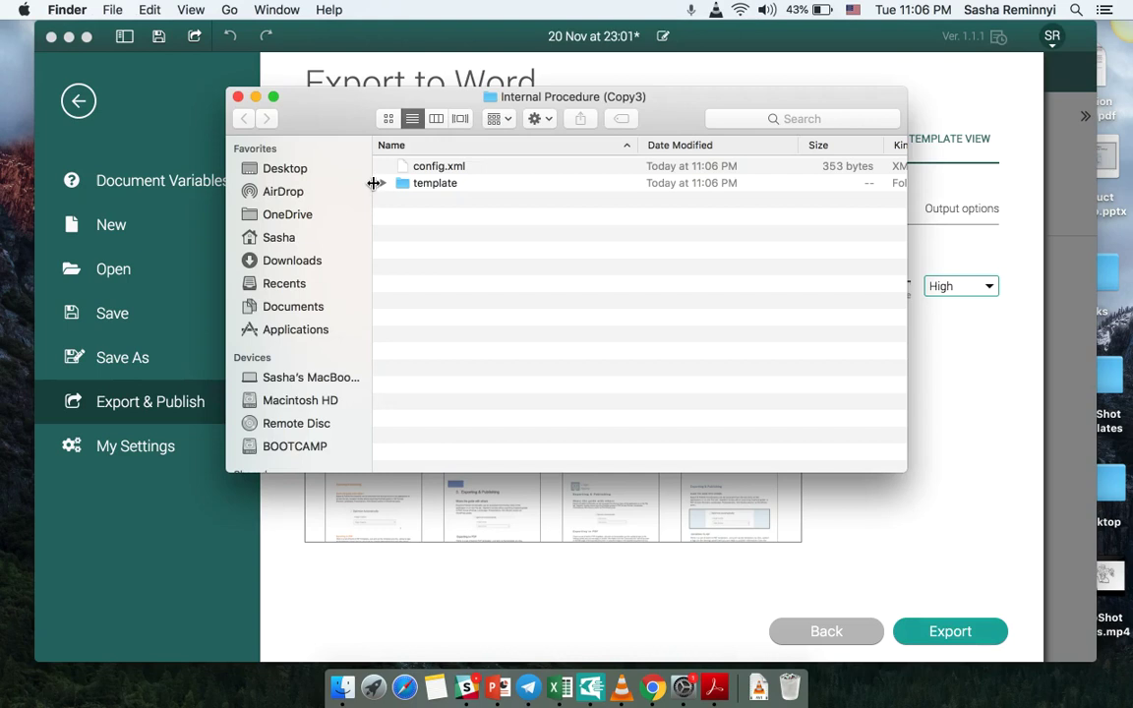
pyautogui.click(382, 183)
pyautogui.click(441, 218)
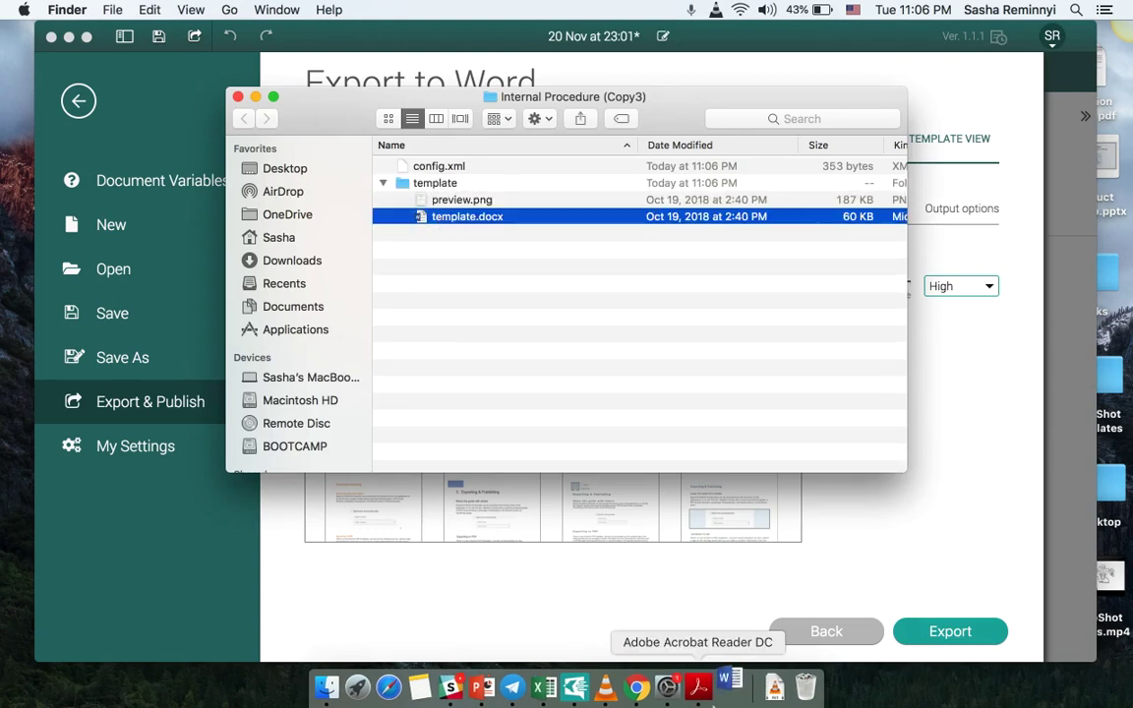
pyautogui.click(700, 686)
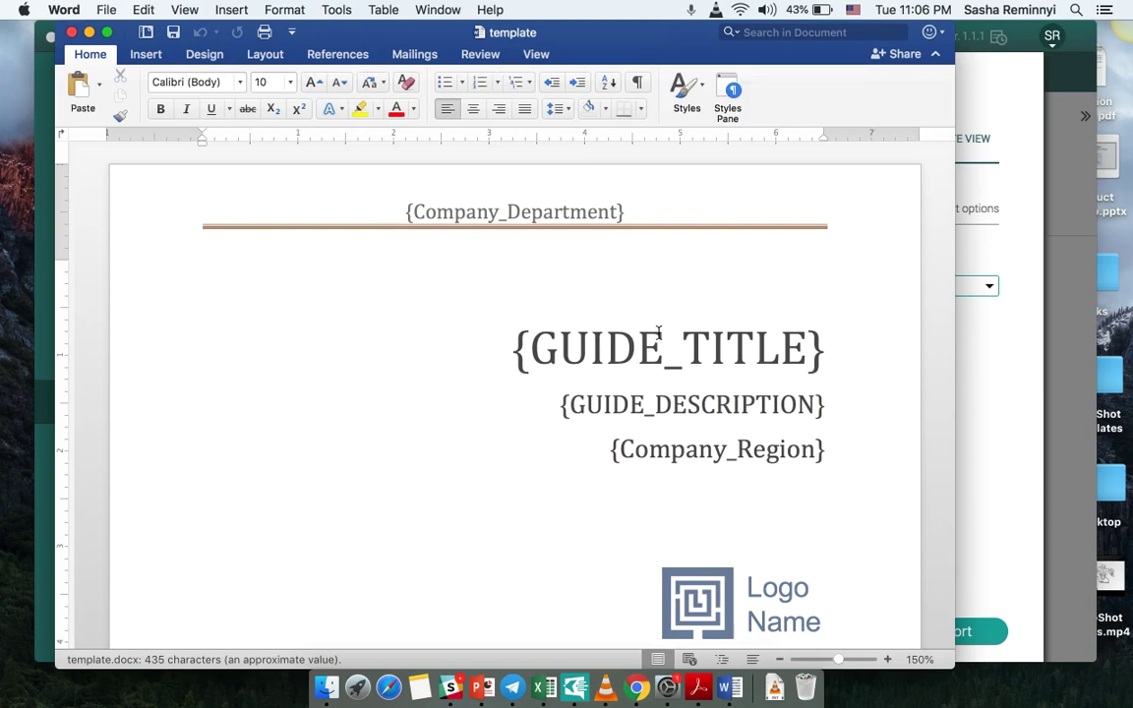
# Inspect the {GUIDE_TITLE}, header and section placeholders across template.docx's four pages, then close it
pyautogui.scroll(-2, 639, 324)
pyautogui.scroll(2, 619, 319)
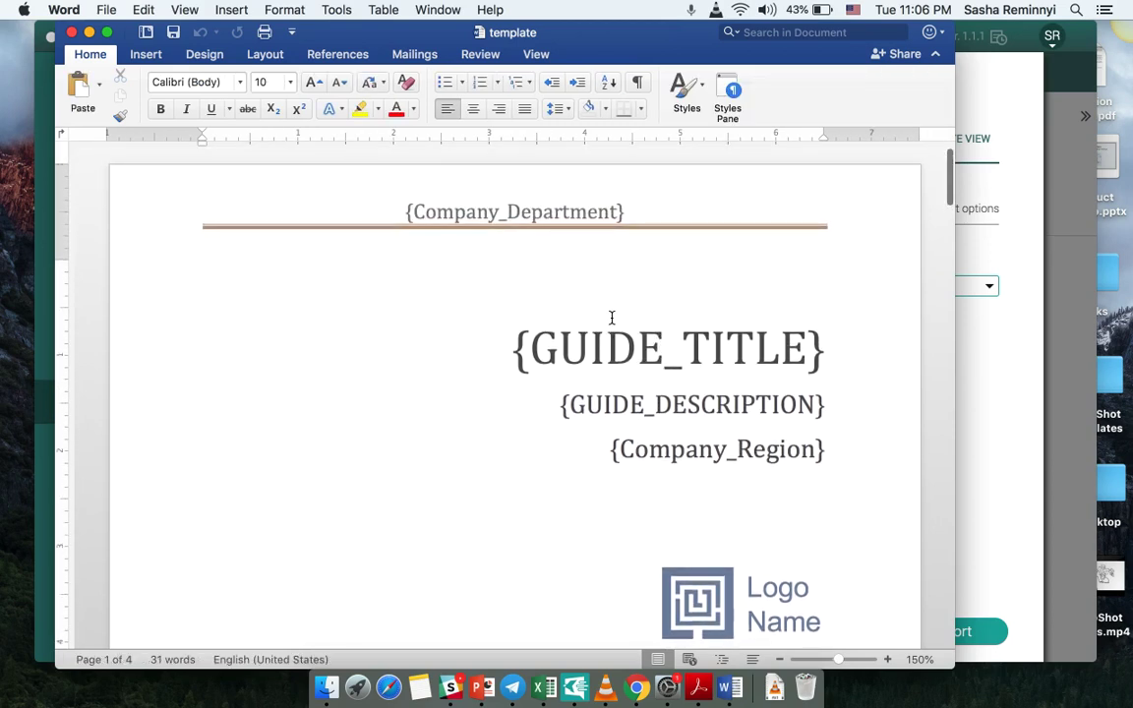
pyautogui.scroll(-1, 610, 317)
pyautogui.scroll(1, 574, 362)
pyautogui.scroll(-1, 634, 368)
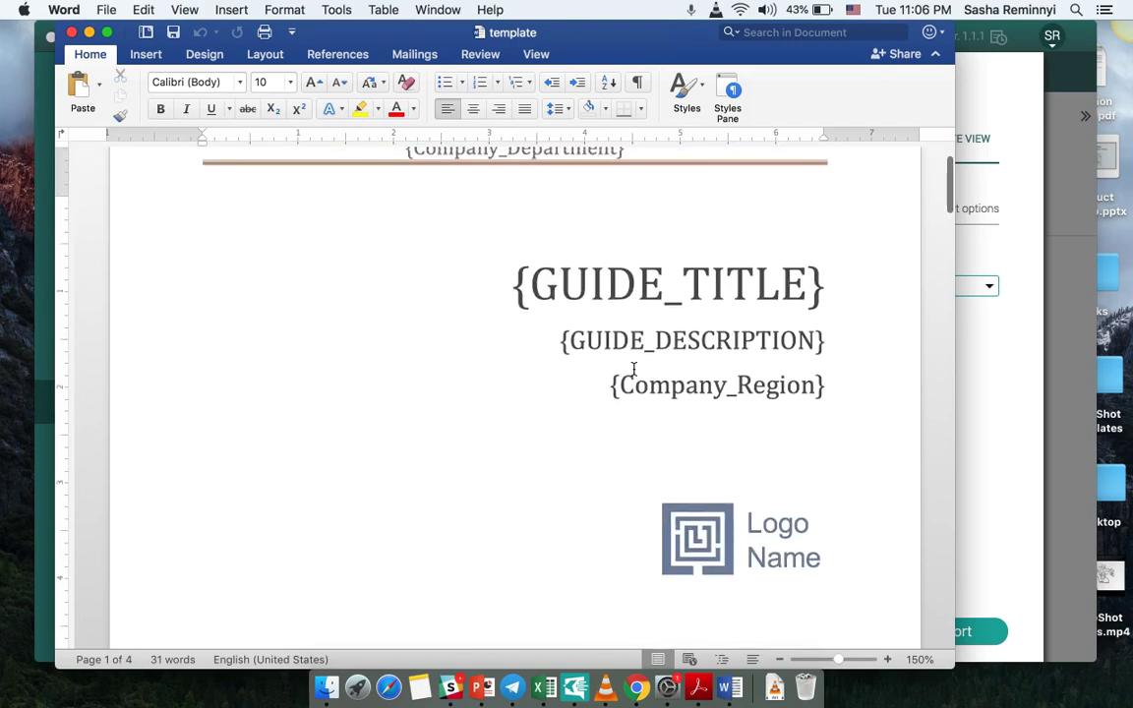
pyautogui.scroll(1, 633, 368)
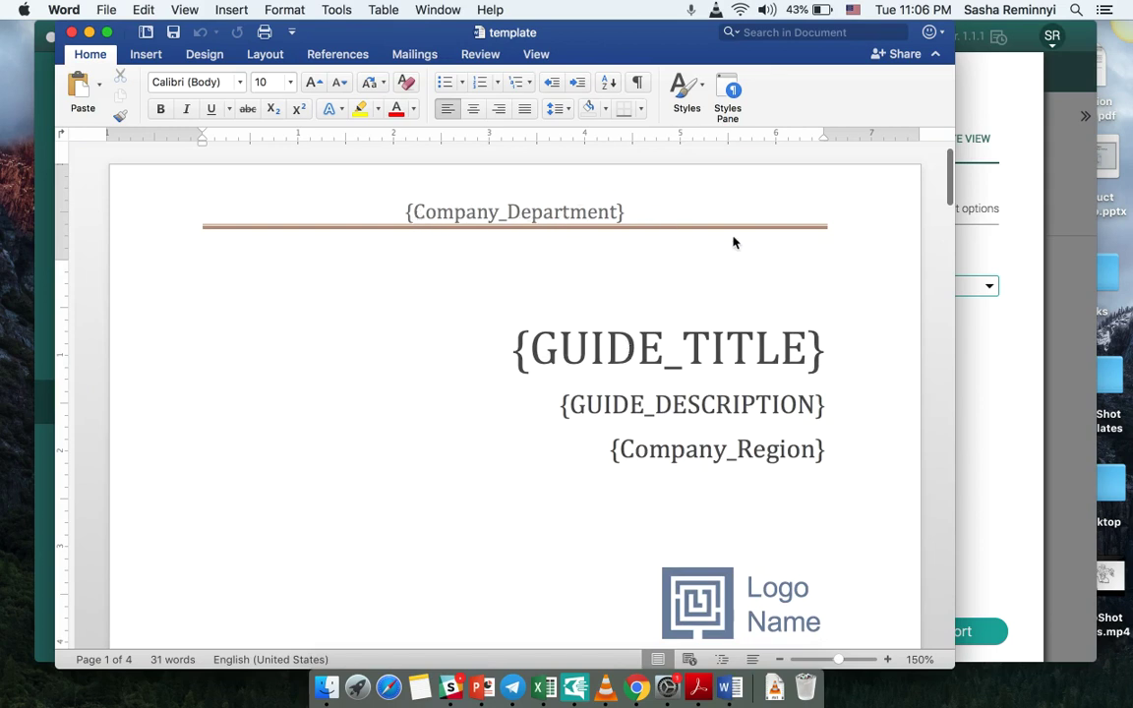
pyautogui.scroll(-15, 636, 255)
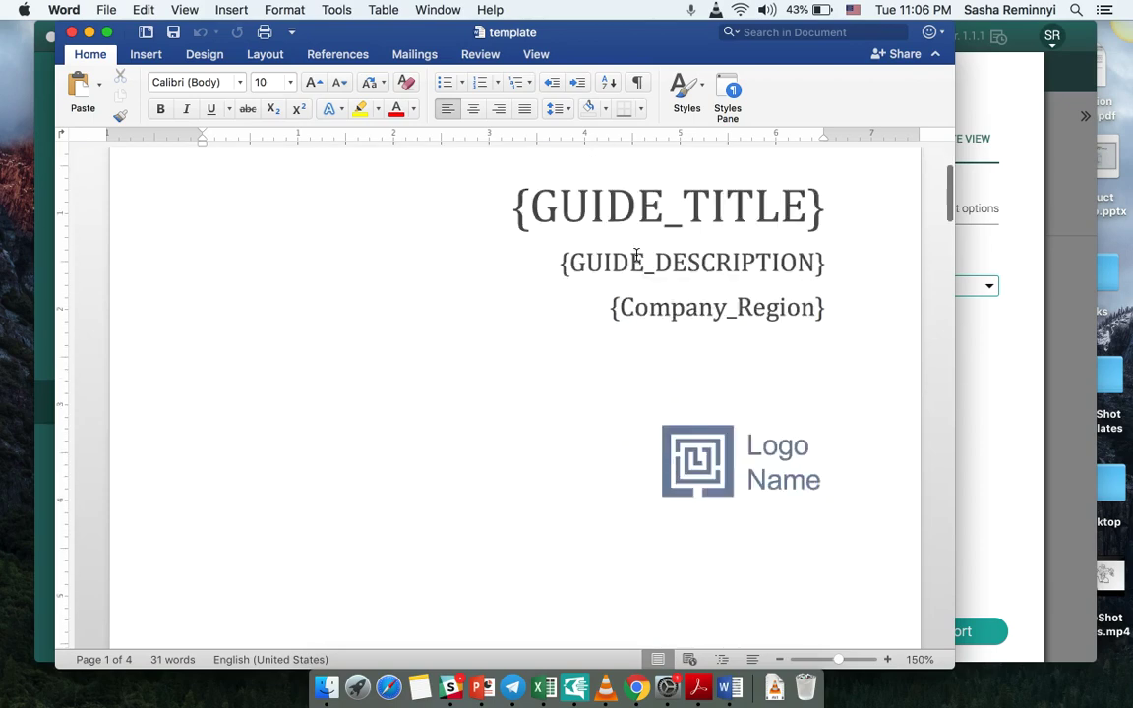
pyautogui.scroll(-15, 636, 255)
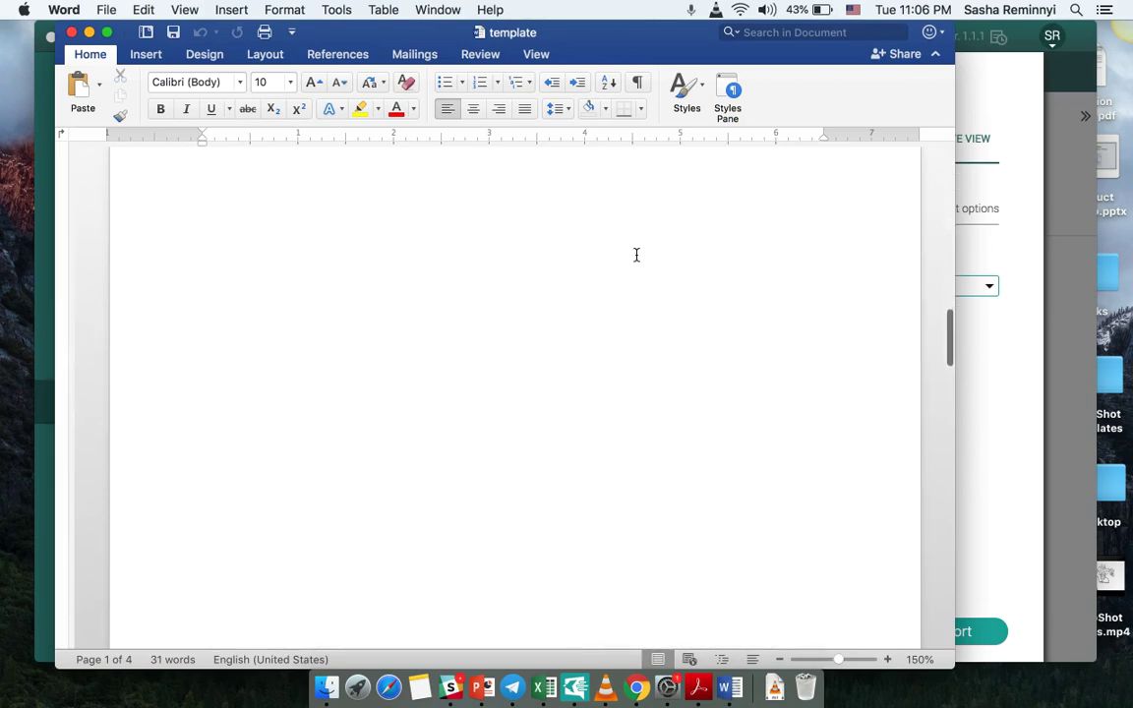
pyautogui.scroll(-12, 636, 255)
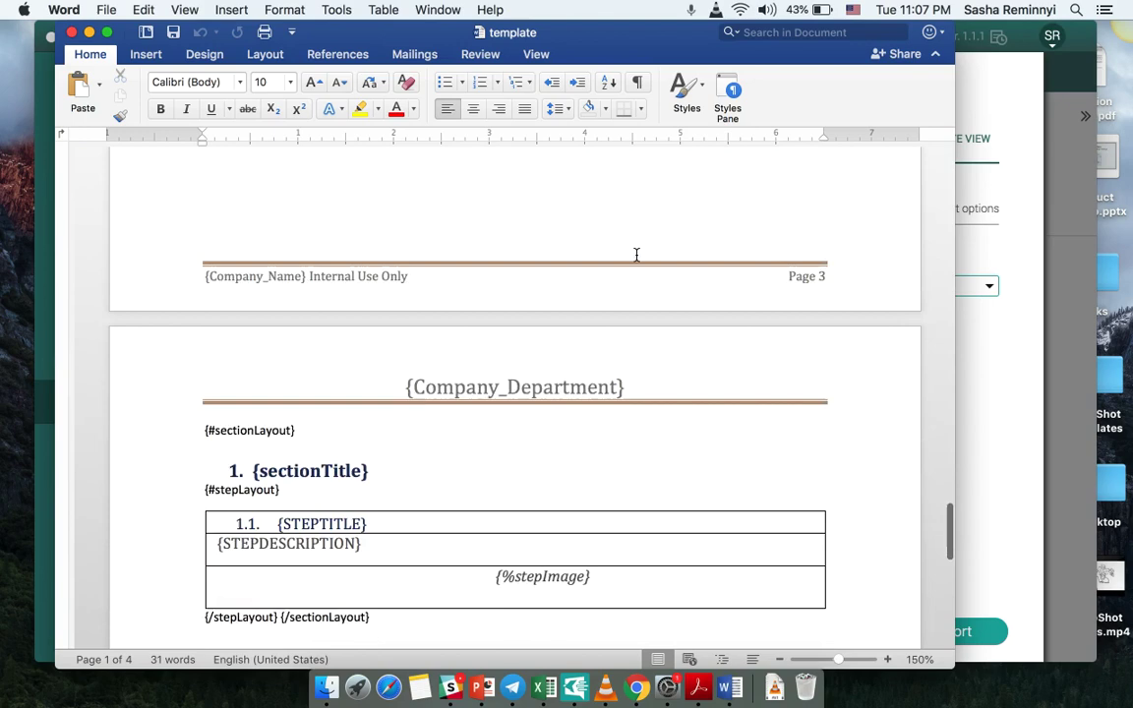
pyautogui.scroll(2, 412, 247)
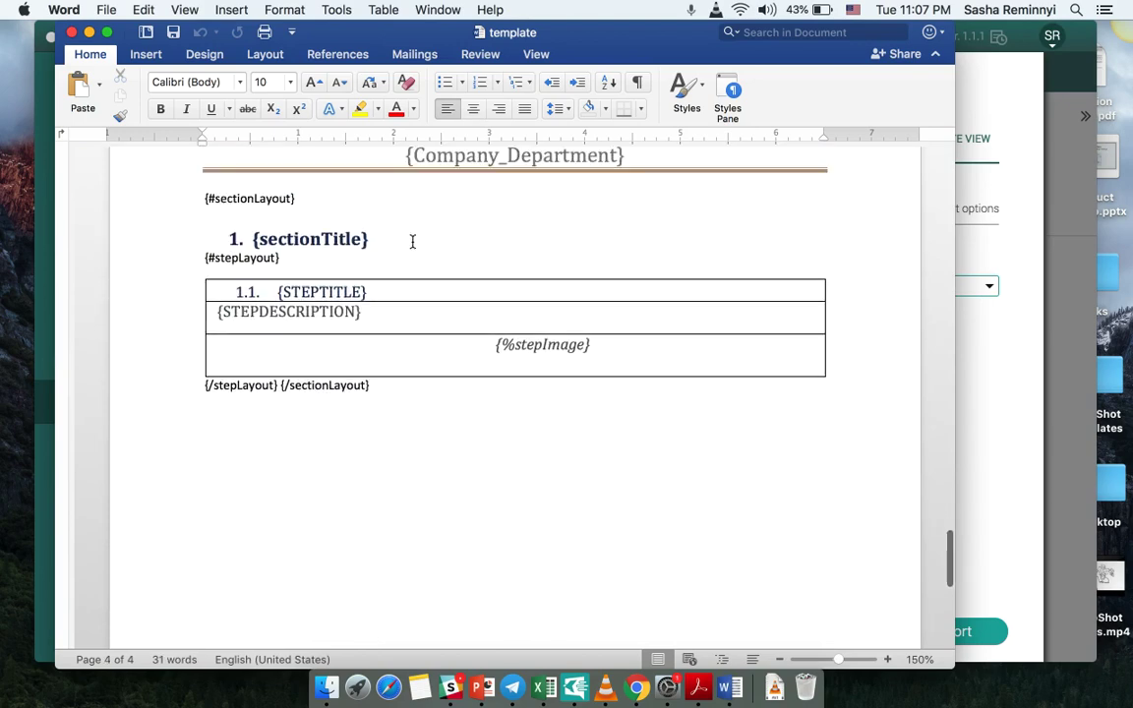
pyautogui.click(71, 36)
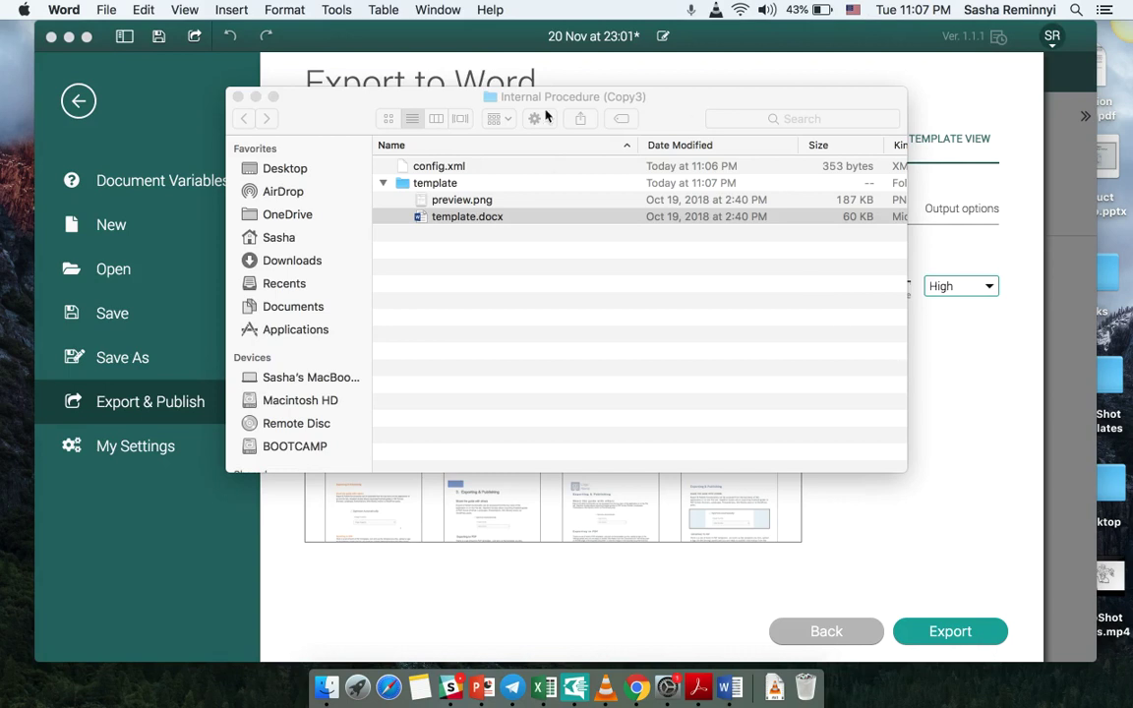
# Close the template folder, check the new template copies, and go back to the Export & Publish formats
pyautogui.click(237, 97)
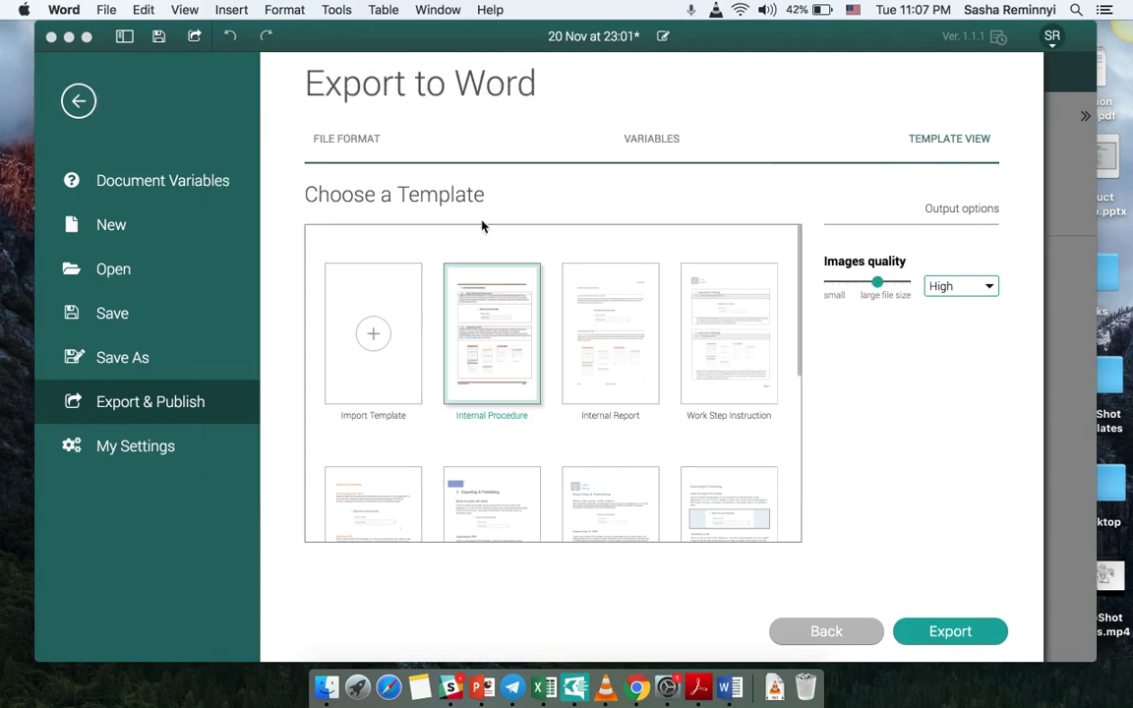
pyautogui.scroll(-5, 604, 448)
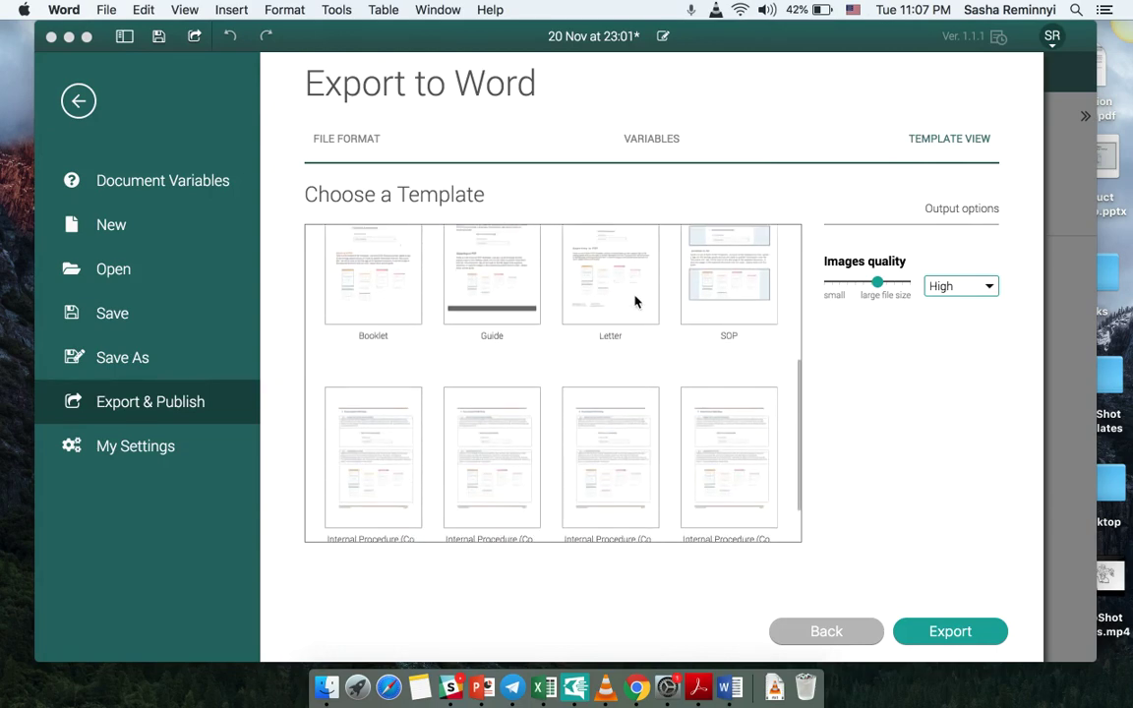
pyautogui.scroll(5, 635, 302)
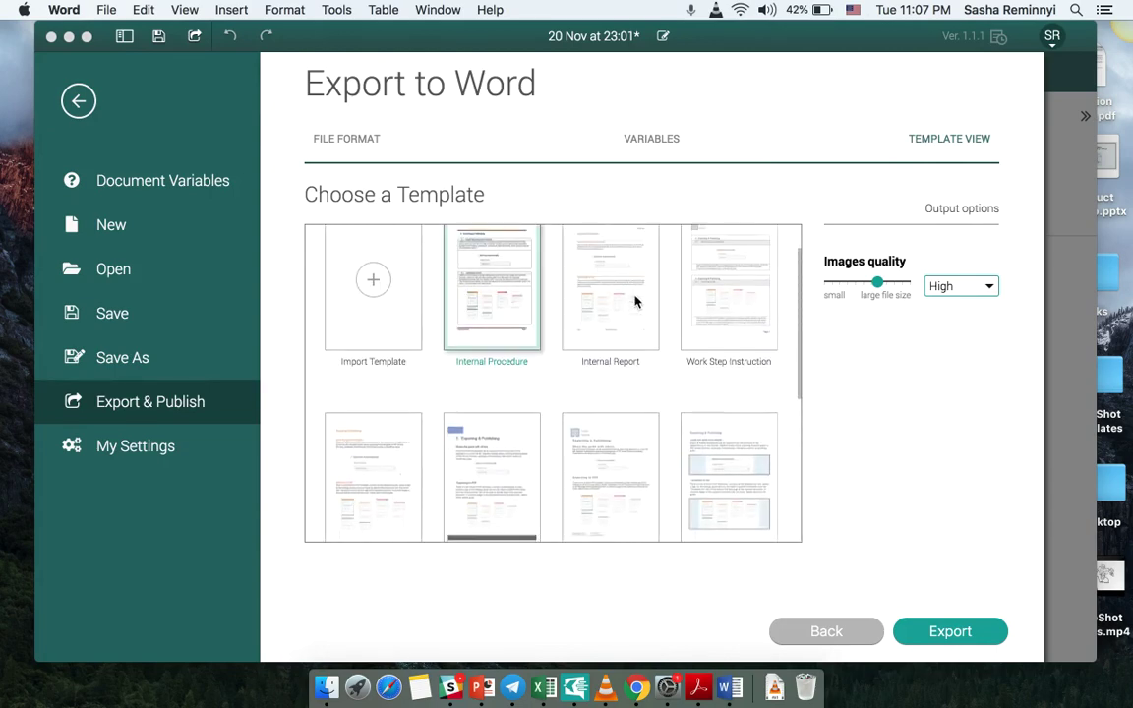
pyautogui.scroll(-5, 635, 302)
pyautogui.scroll(5, 634, 302)
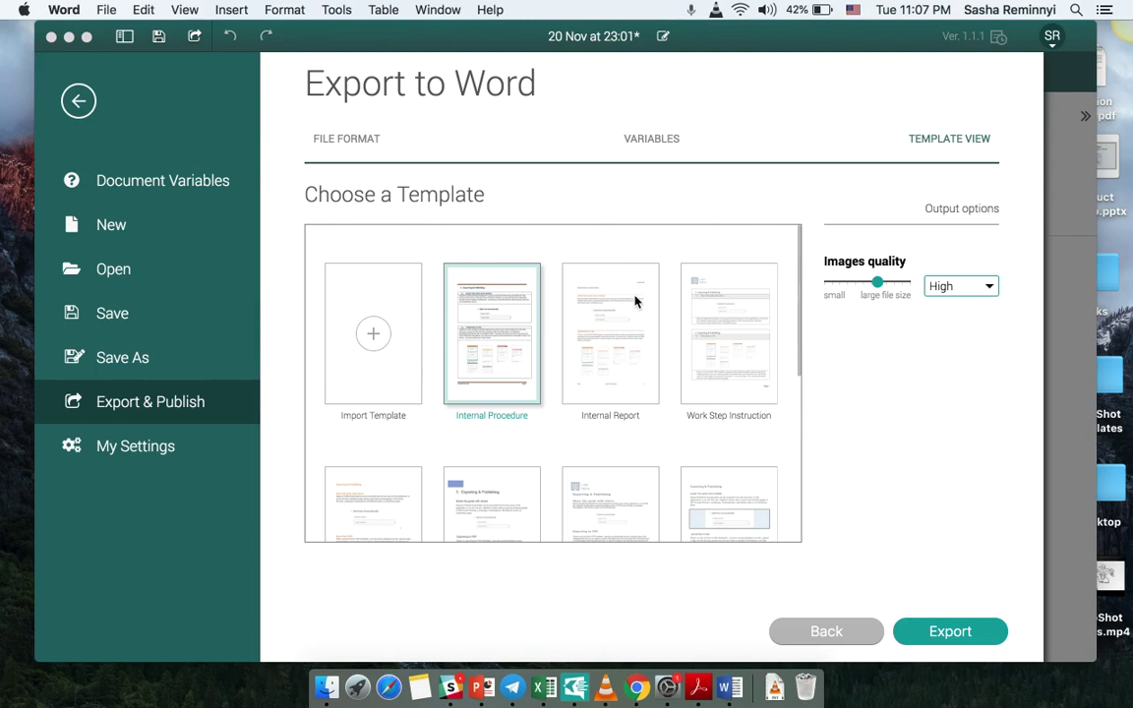
pyautogui.scroll(-5, 635, 302)
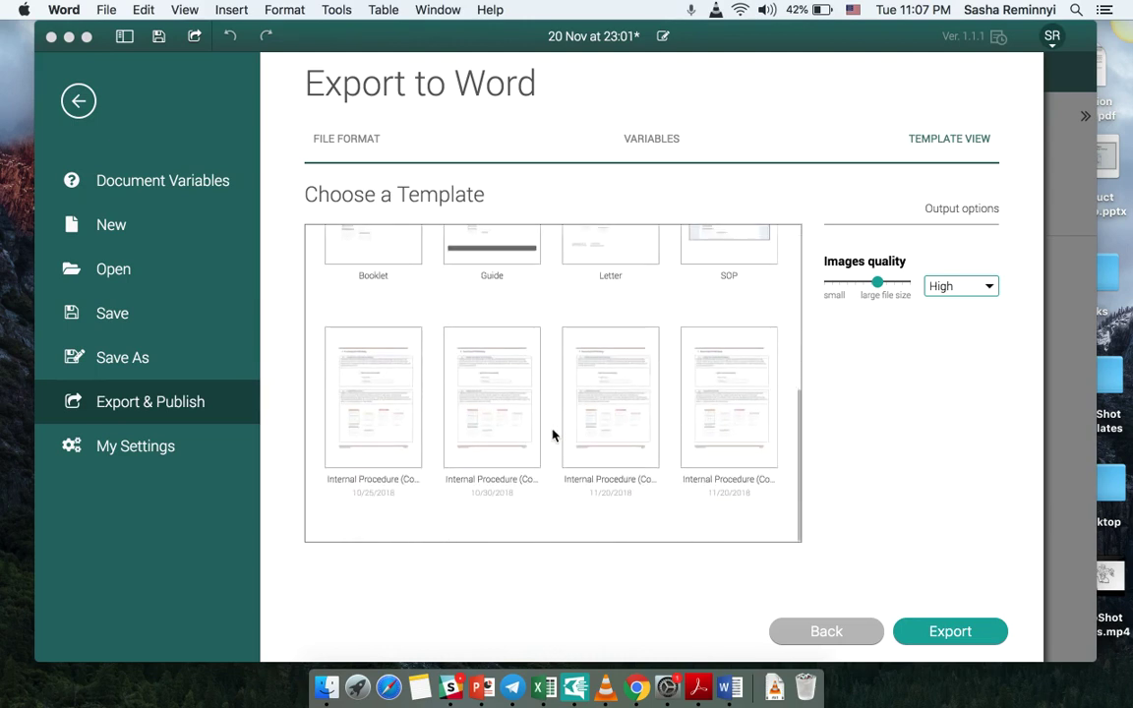
pyautogui.scroll(2, 551, 434)
pyautogui.scroll(-2, 552, 434)
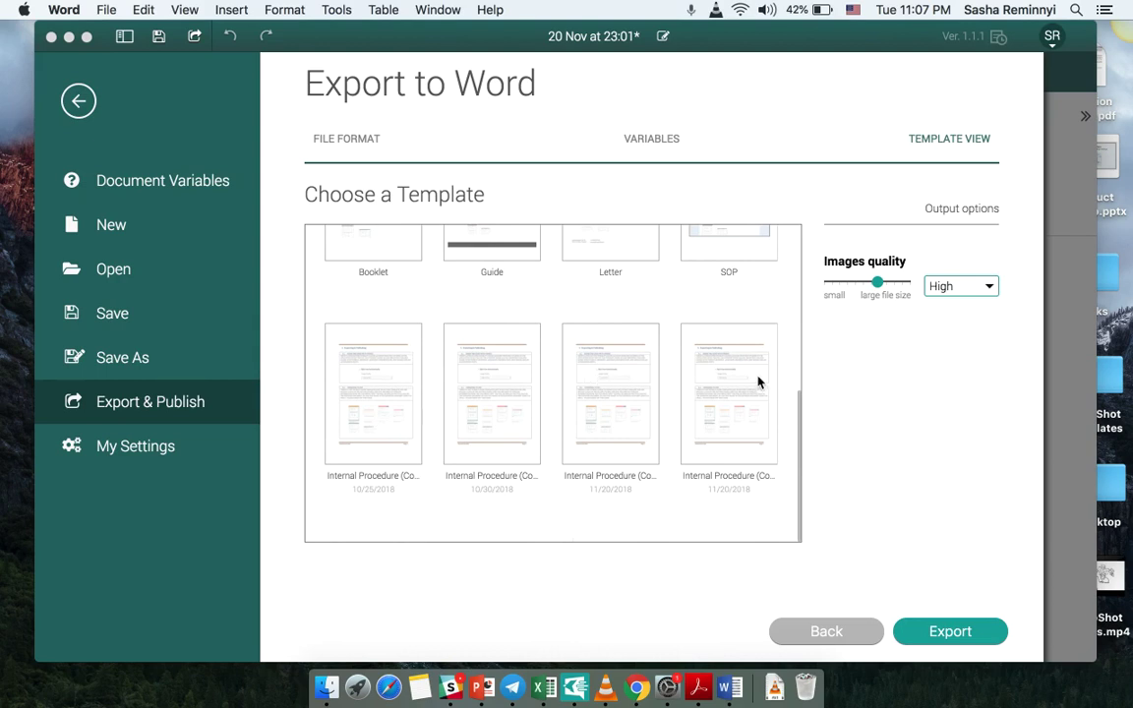
pyautogui.scroll(5, 426, 389)
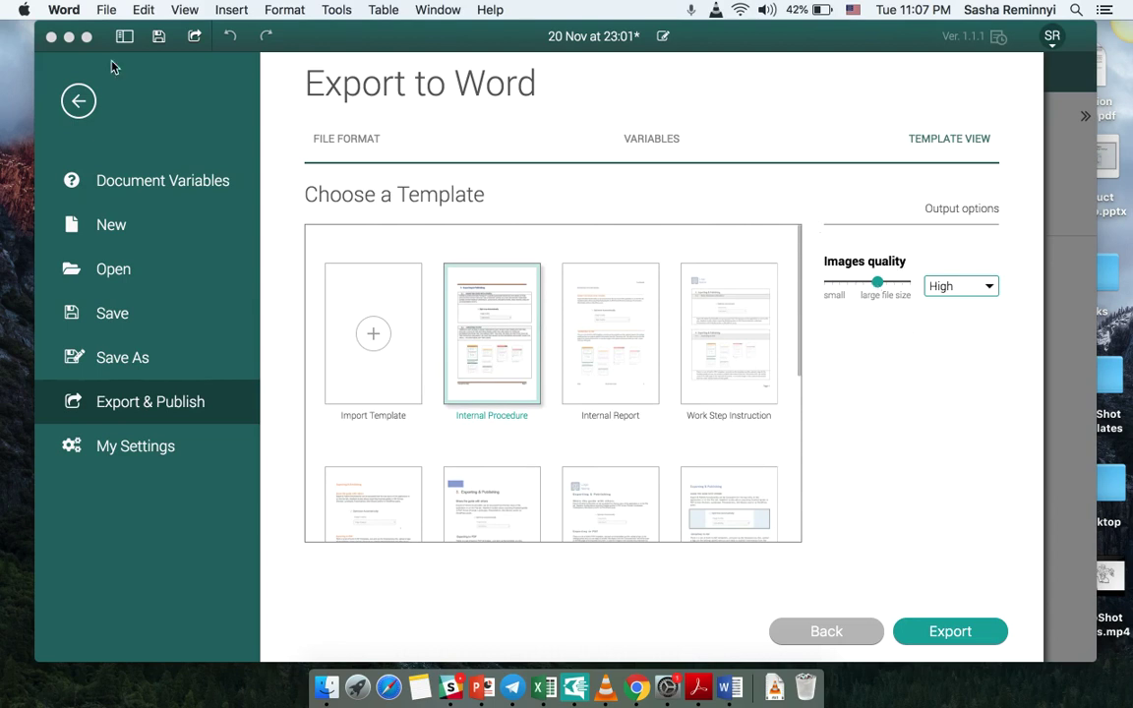
pyautogui.click(78, 101)
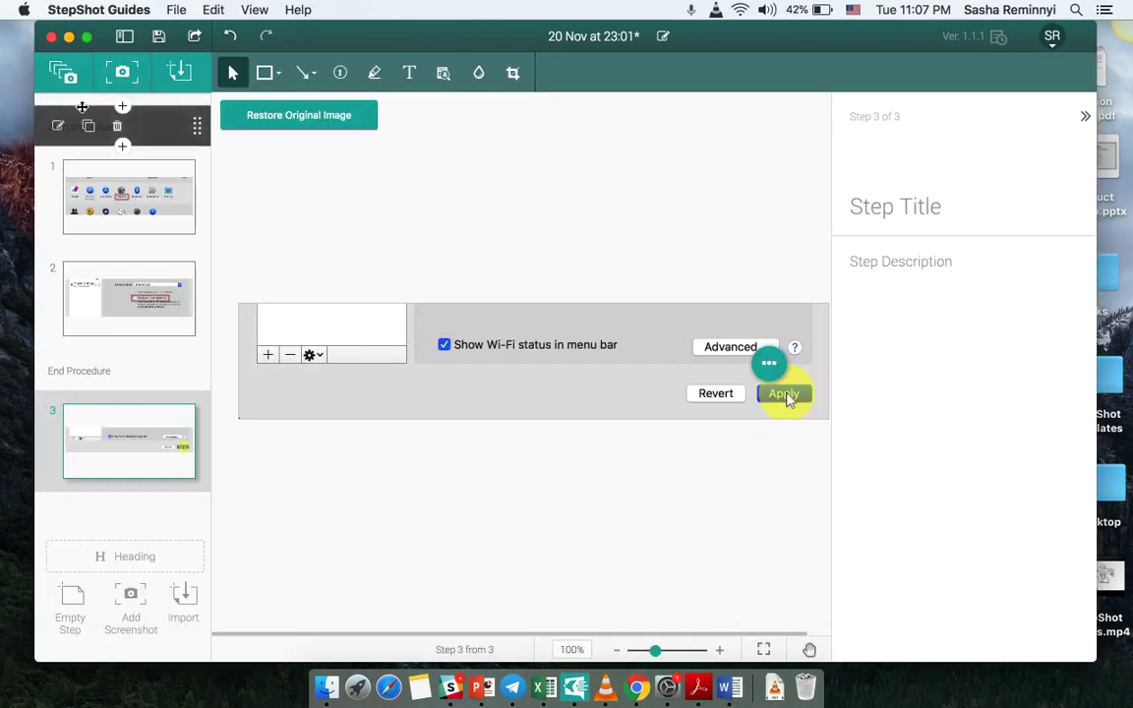
pyautogui.click(194, 36)
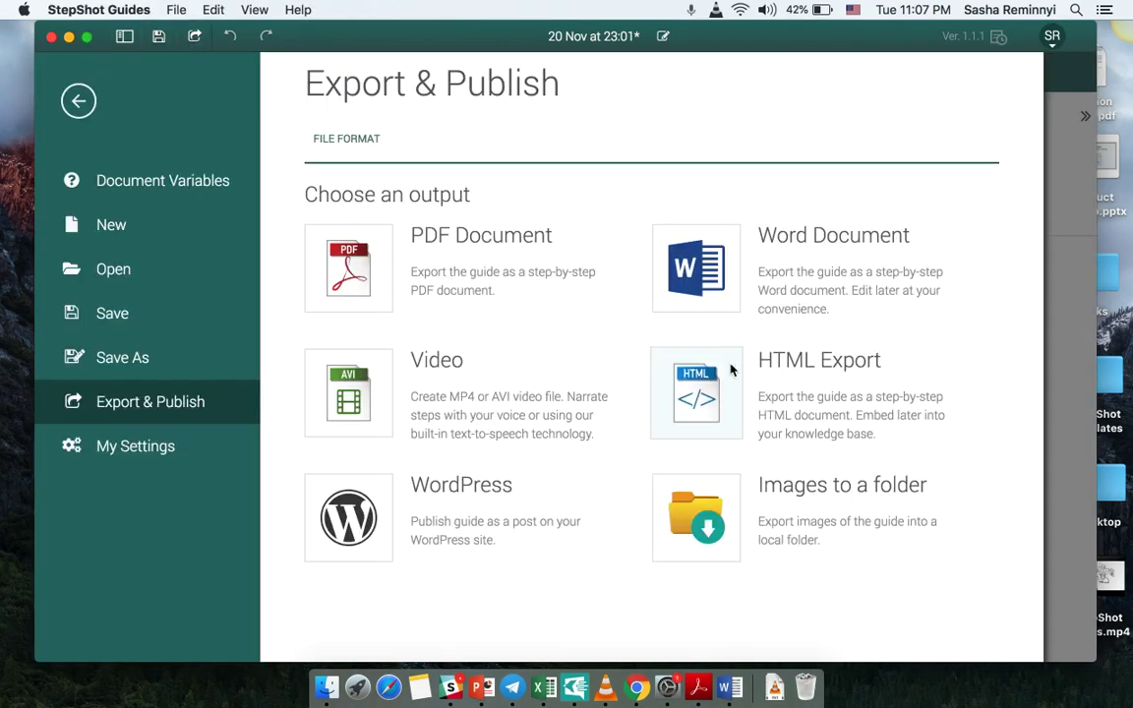
# Start an HTML export of the guide and browse the available HTML templates
pyautogui.click(720, 397)
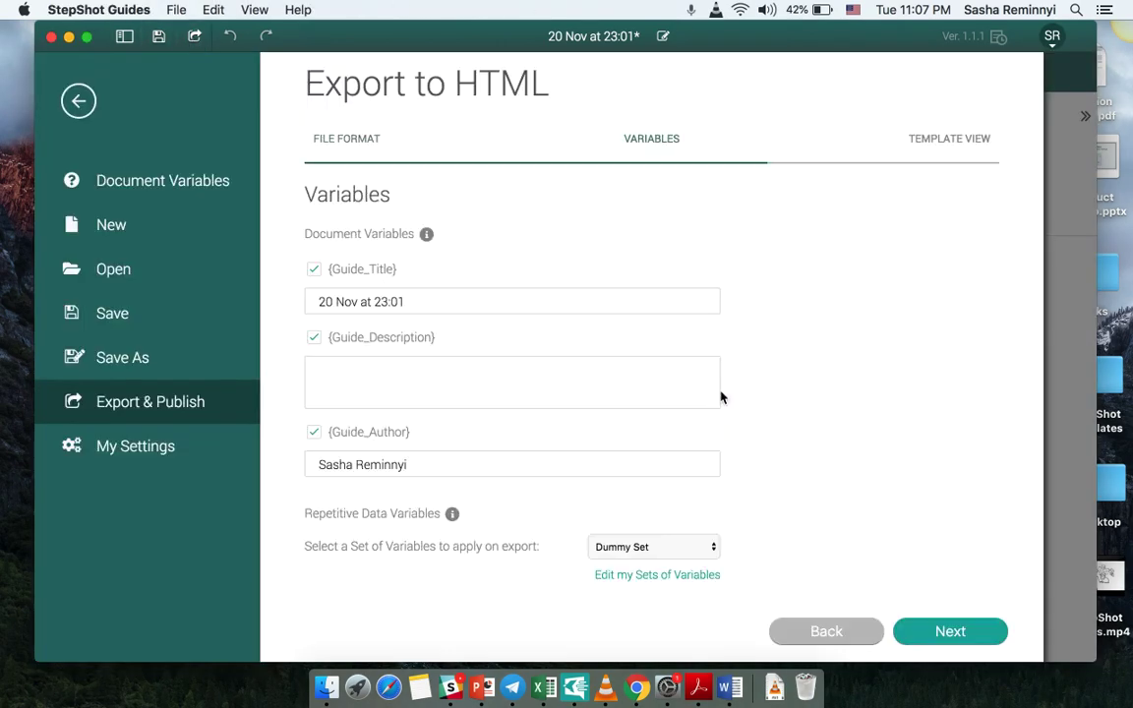
pyautogui.click(950, 631)
pyautogui.scroll(-2, 650, 380)
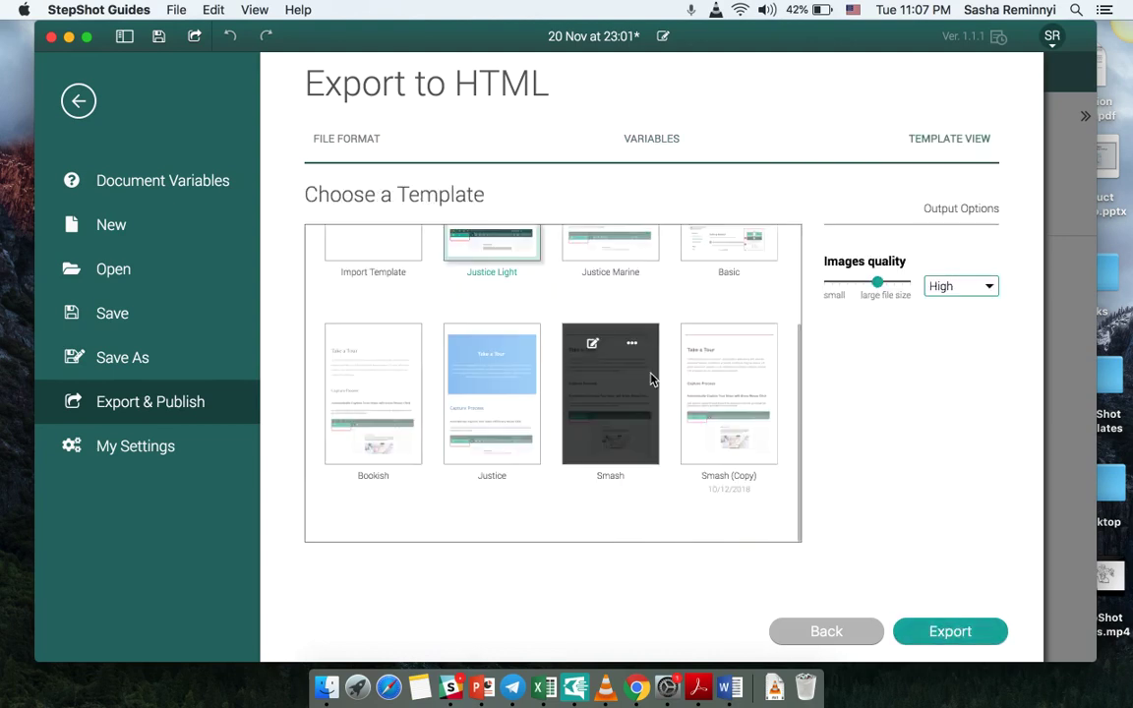
pyautogui.scroll(2, 650, 379)
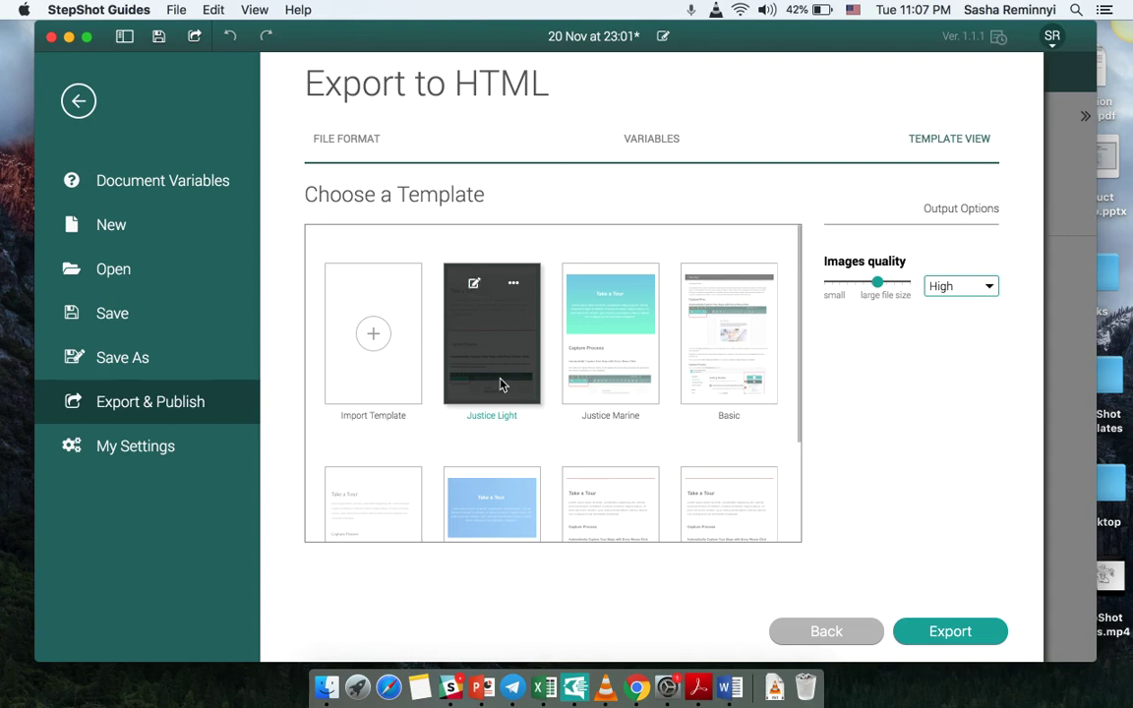
pyautogui.scroll(-3, 511, 321)
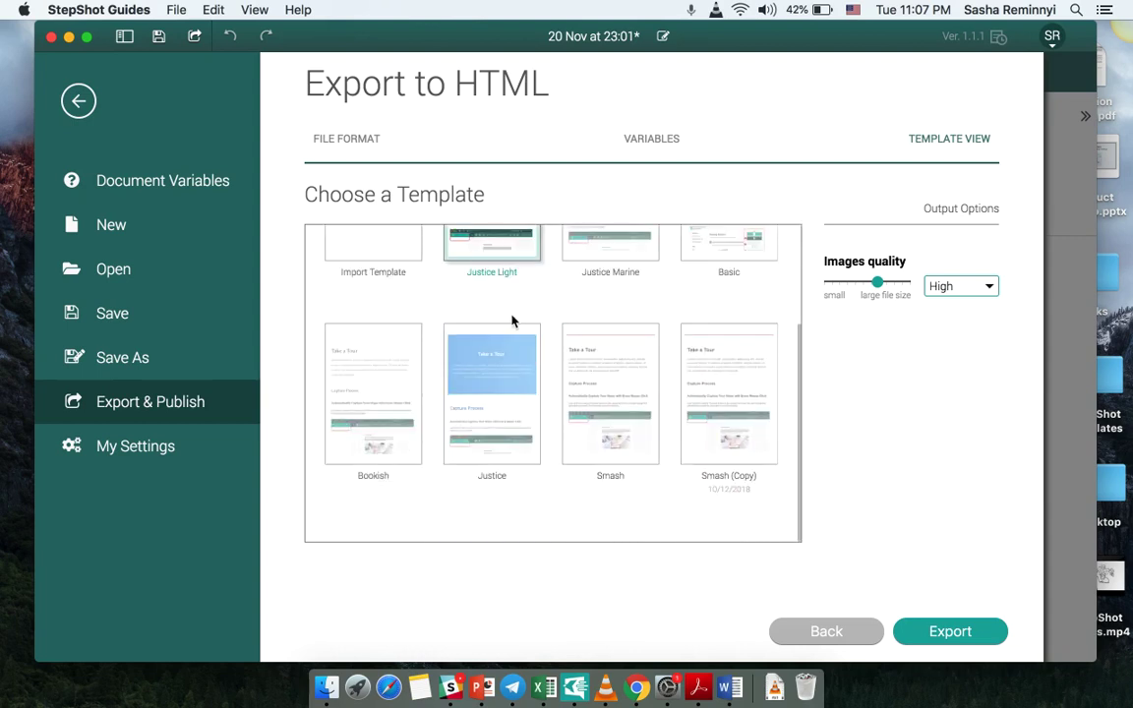
pyautogui.scroll(3, 511, 321)
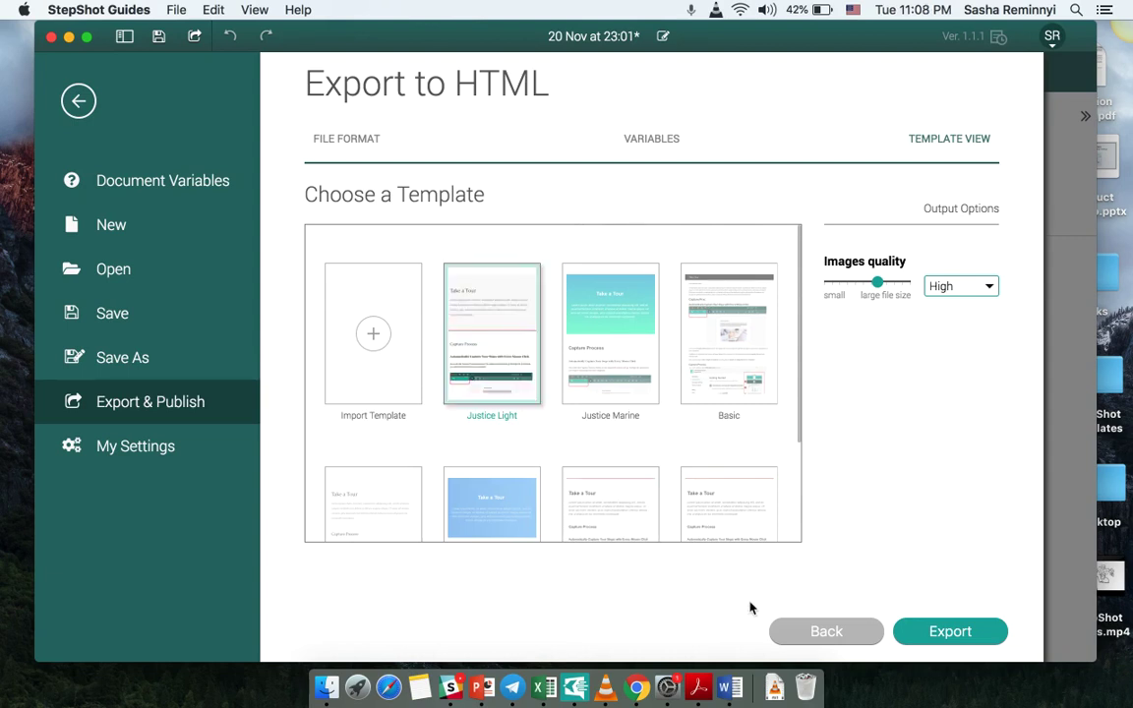
pyautogui.scroll(-3, 698, 354)
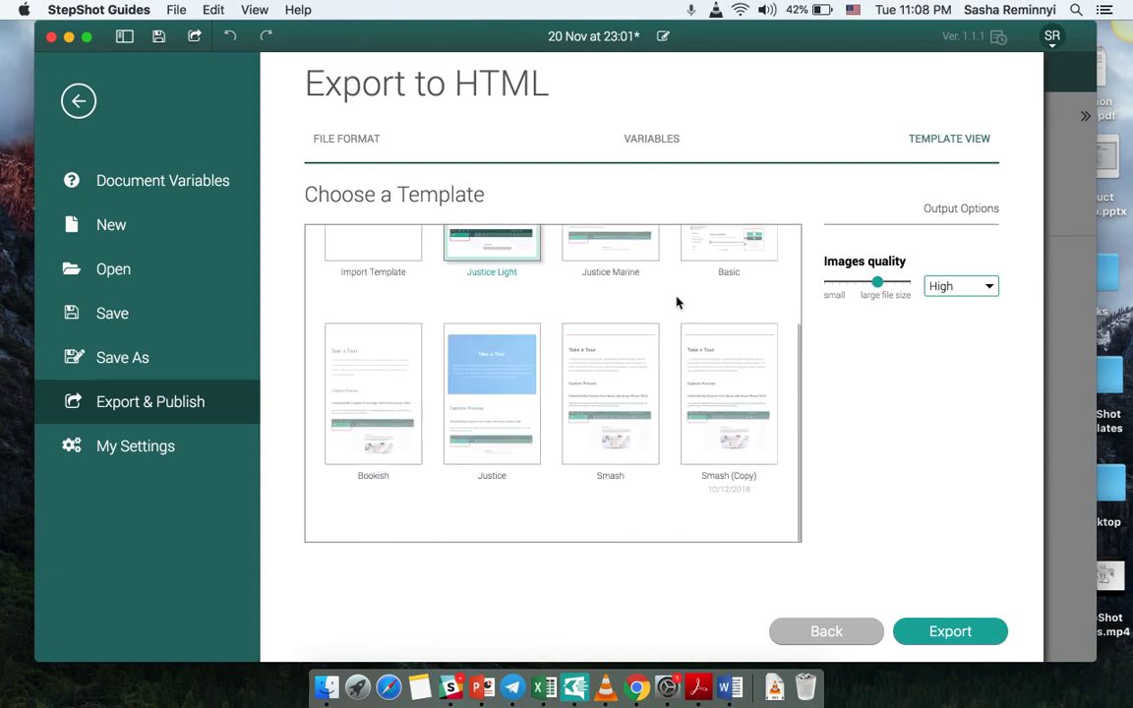
# Open the Smash (Copy) template's folder, check template.html and the assets folder, then close it
pyautogui.click(711, 349)
pyautogui.click(428, 217)
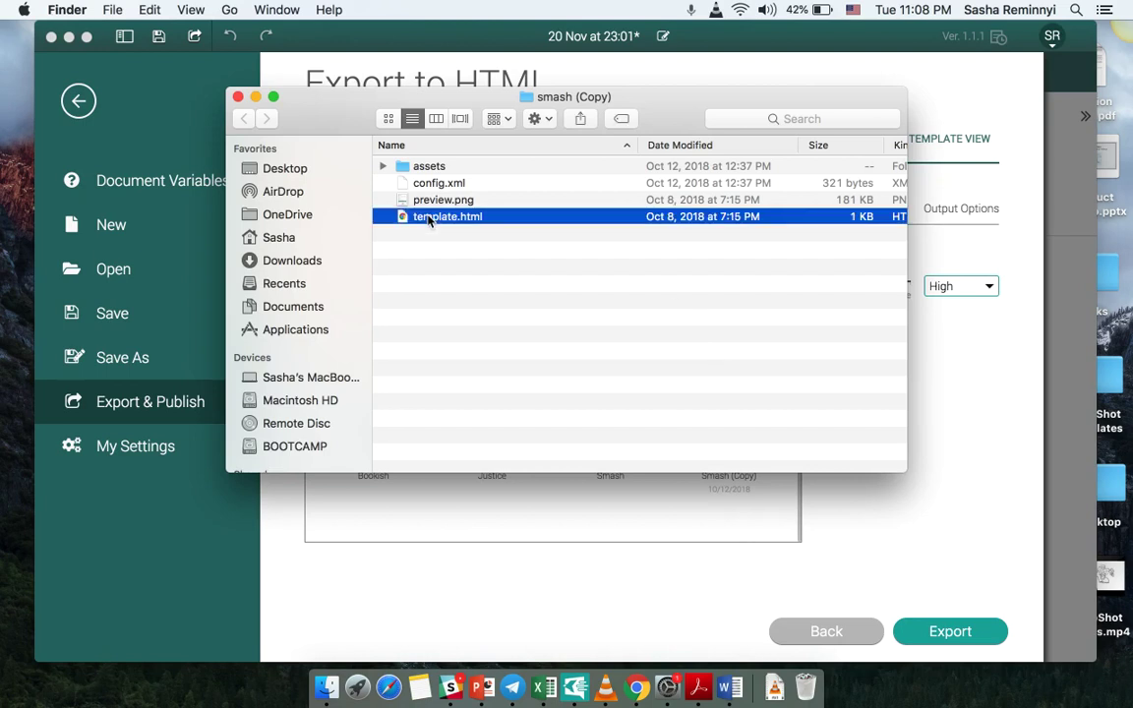
pyautogui.click(382, 166)
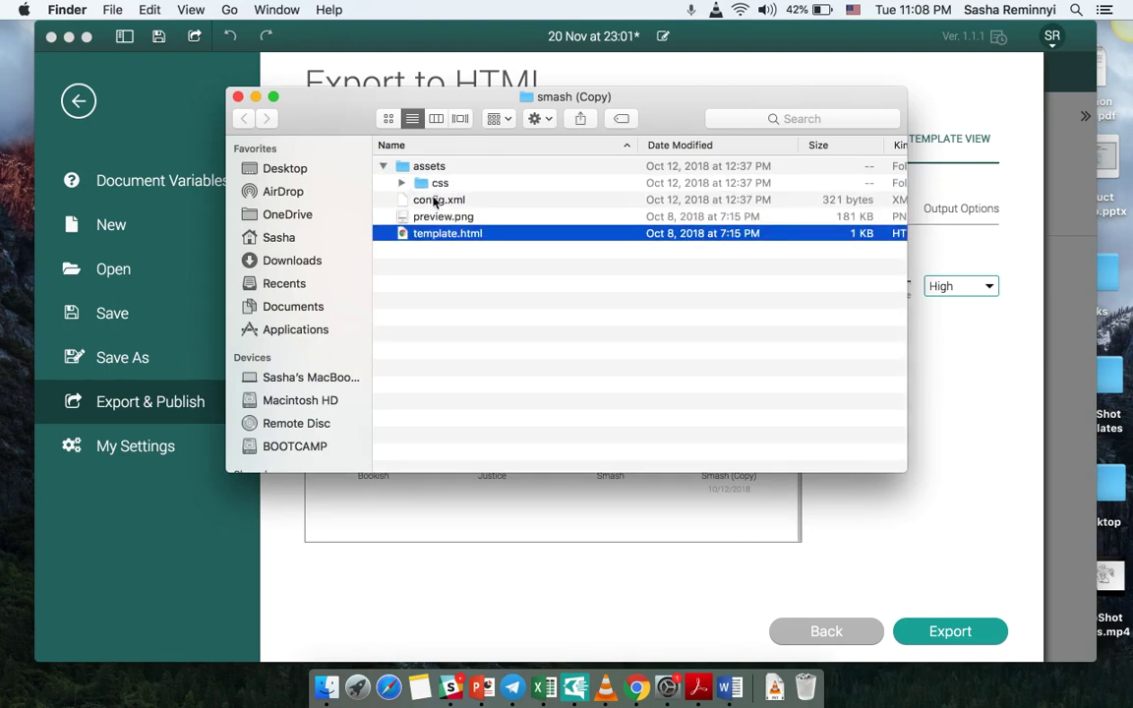
pyautogui.click(237, 96)
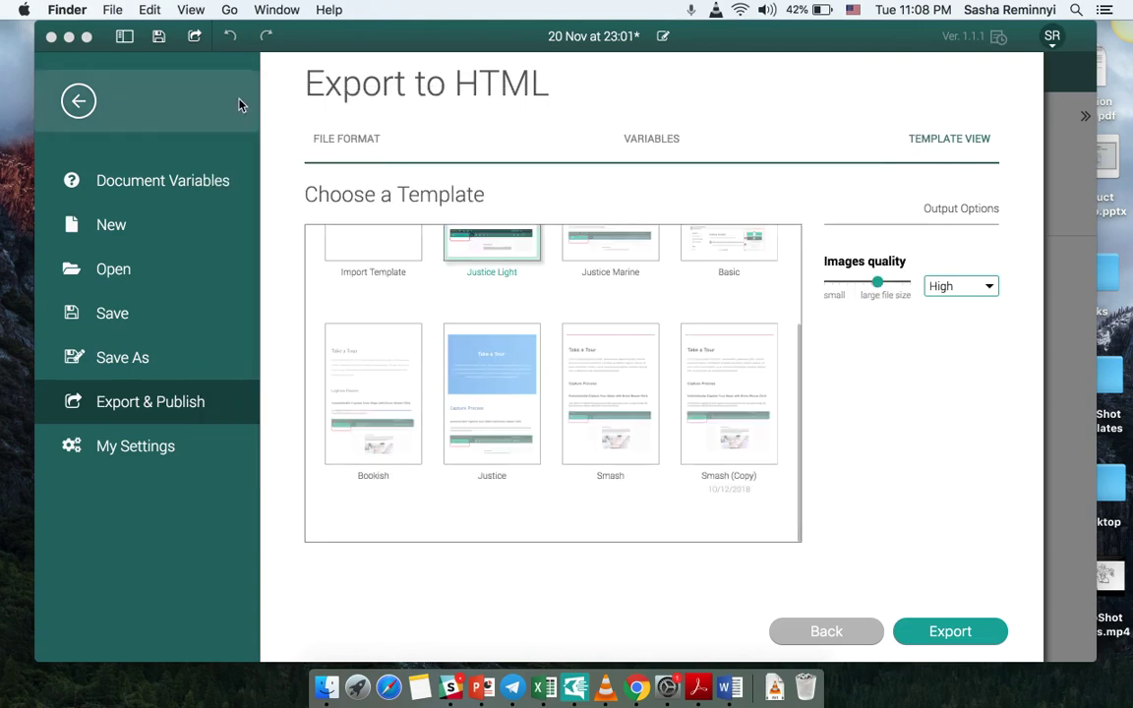
# Leave the HTML export and restore the original screenshots of steps 1 and 2
pyautogui.click(77, 101)
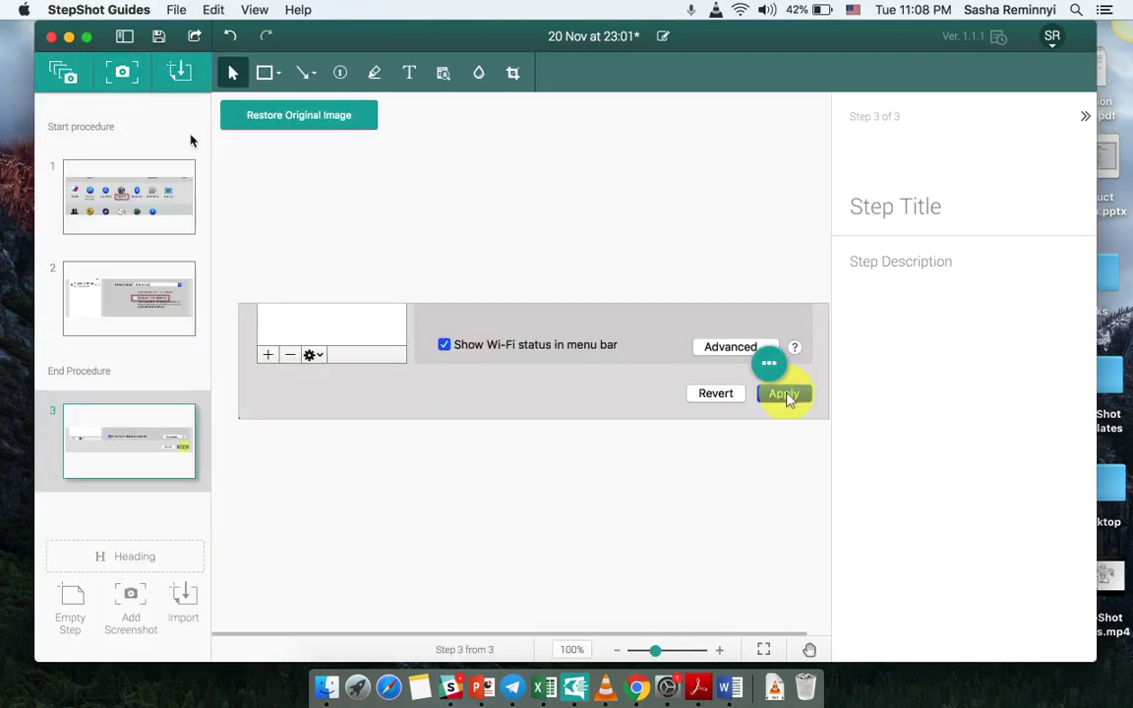
pyautogui.click(125, 196)
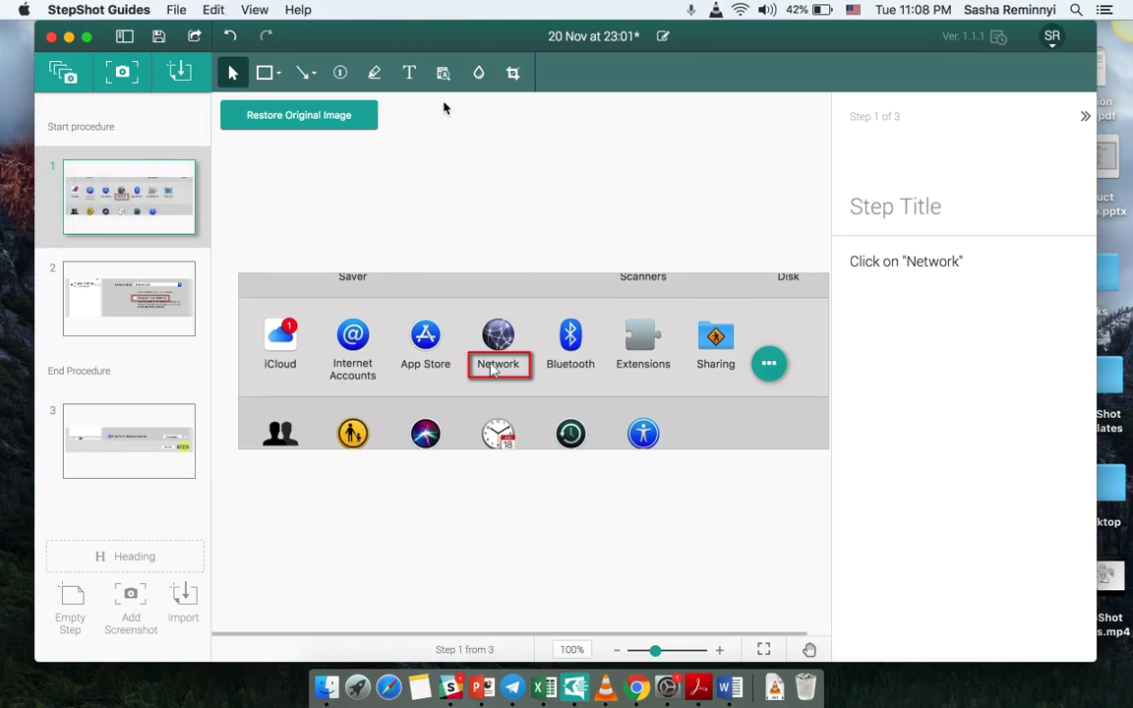
pyautogui.moveTo(135, 311)
pyautogui.click(300, 117)
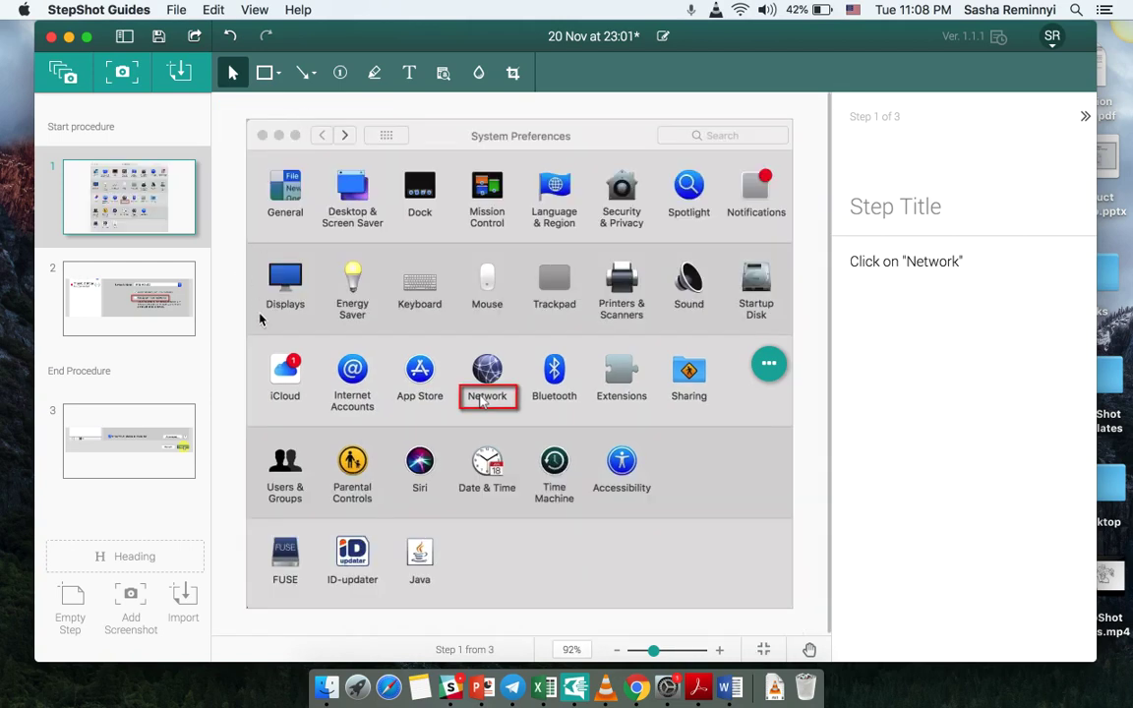
pyautogui.click(127, 321)
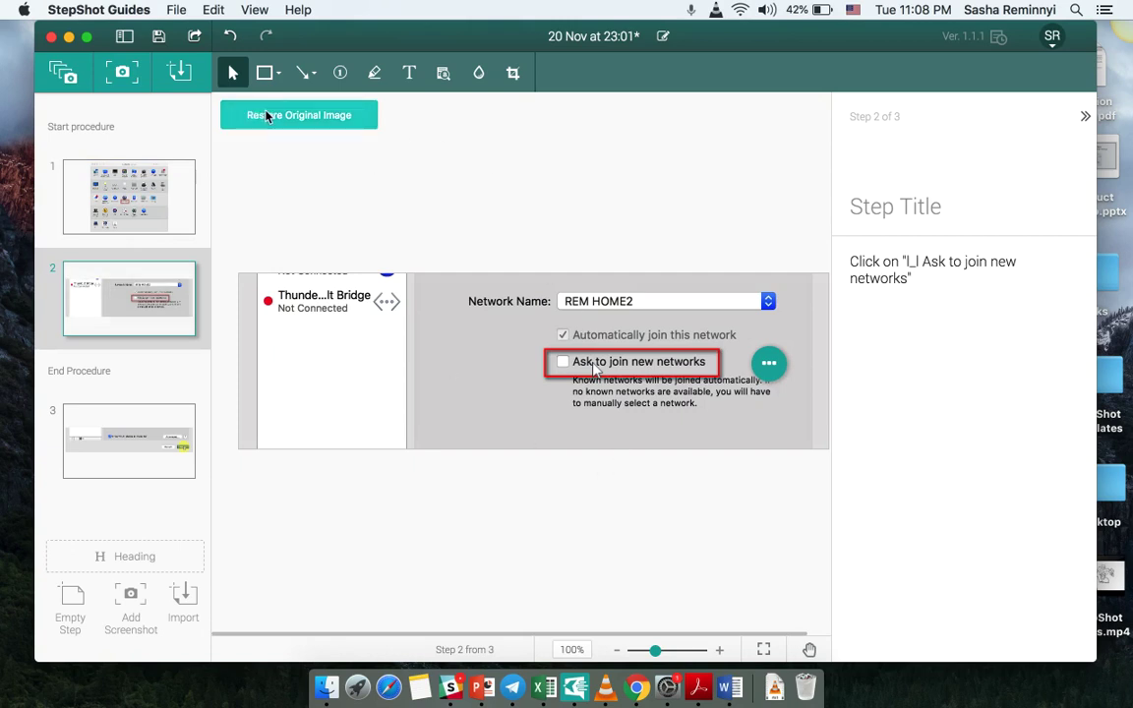
pyautogui.click(329, 117)
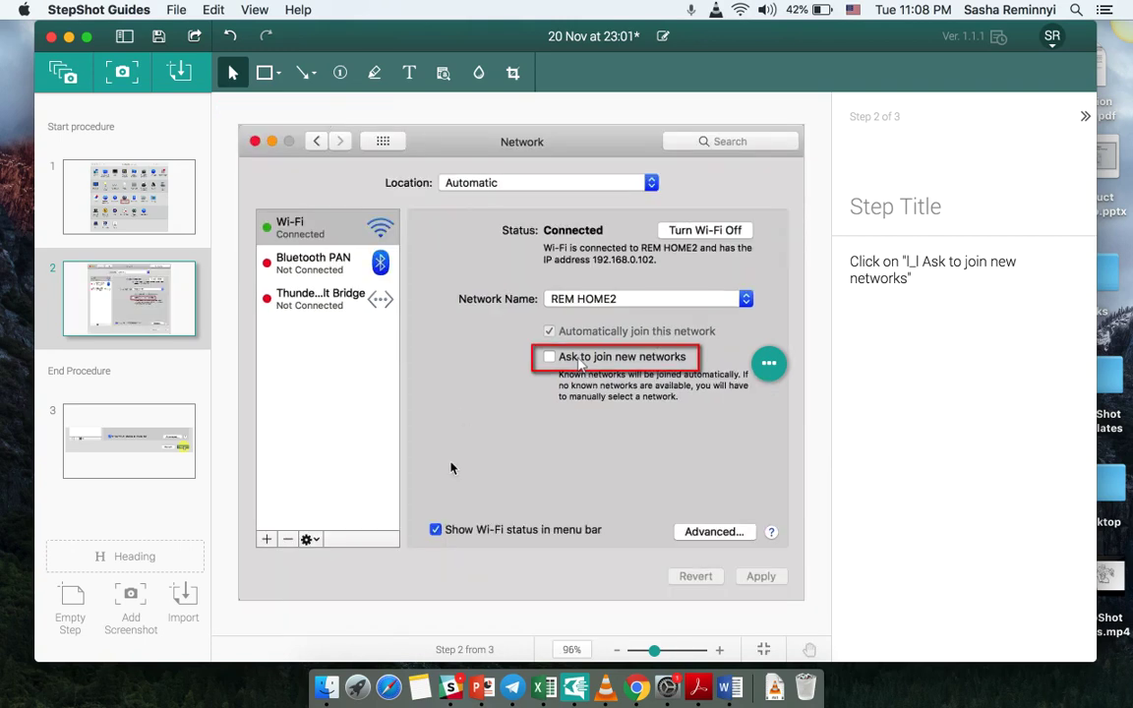
# Restore step 3's original screenshot, crop around the Network Name row, then undo the crop
pyautogui.click(123, 432)
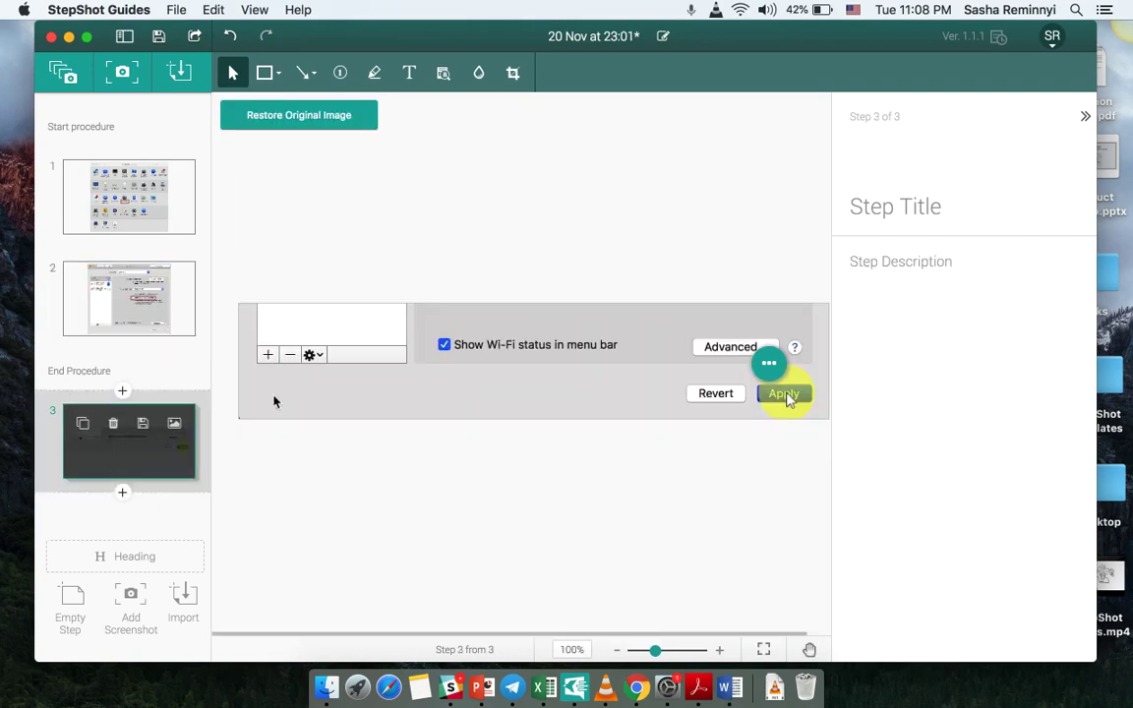
pyautogui.click(291, 120)
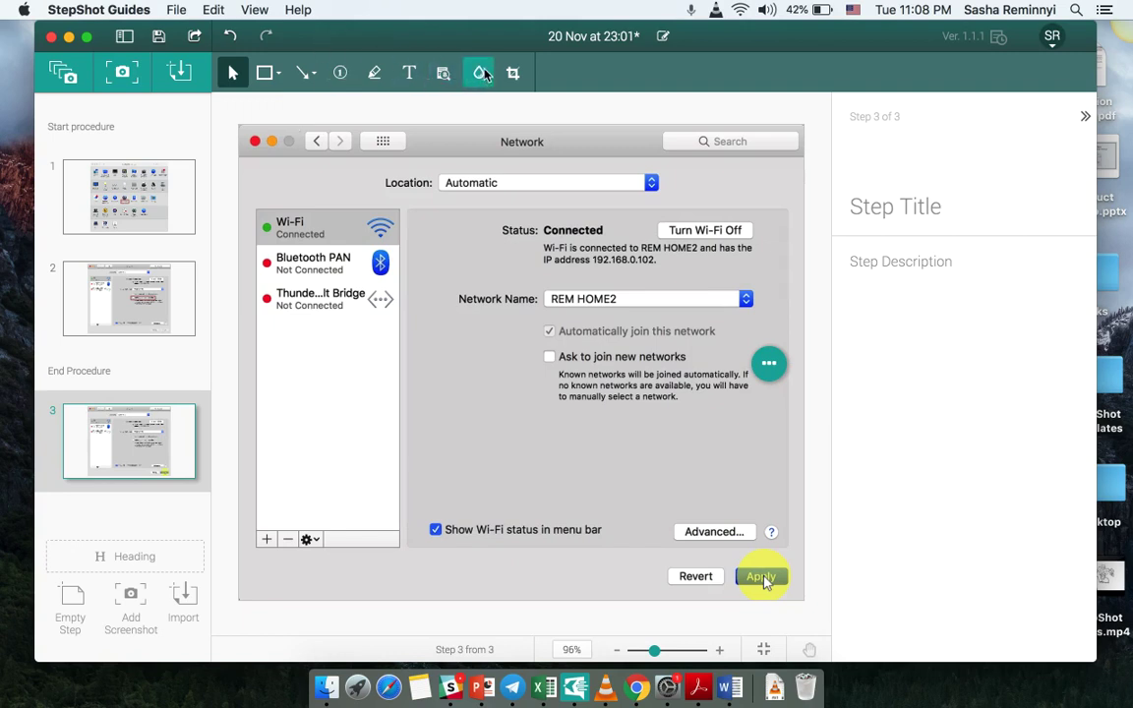
pyautogui.click(512, 73)
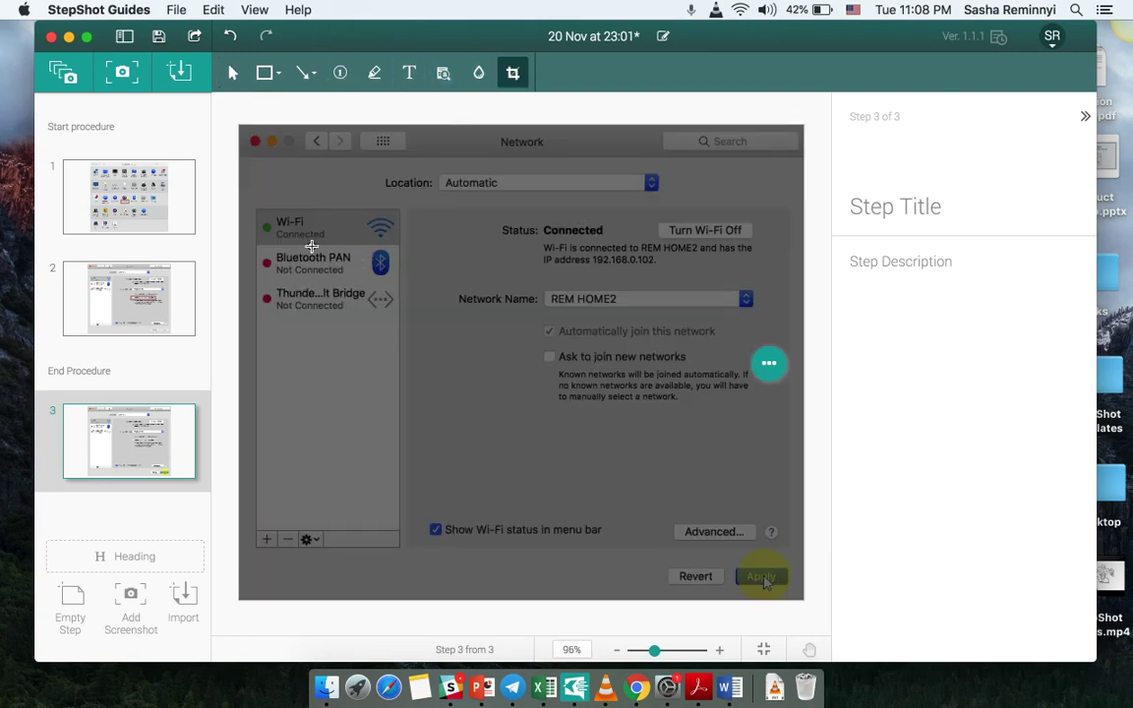
pyautogui.moveTo(312, 247); pyautogui.dragTo(613, 332)
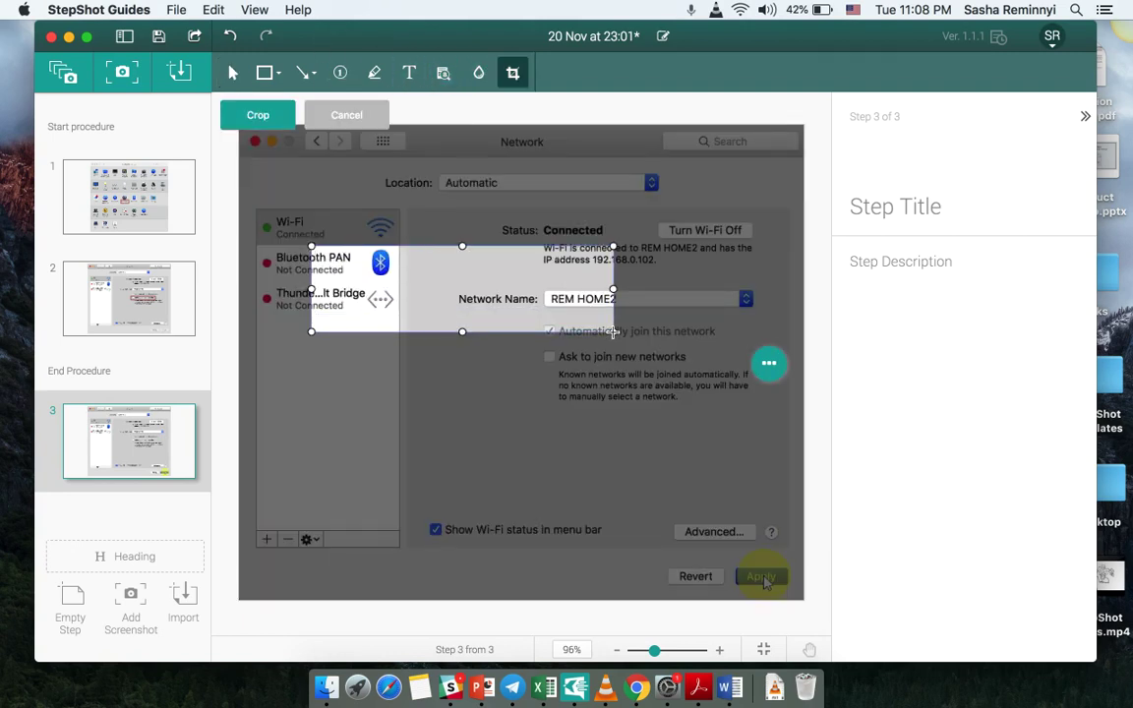
pyautogui.click(257, 118)
pyautogui.click(296, 116)
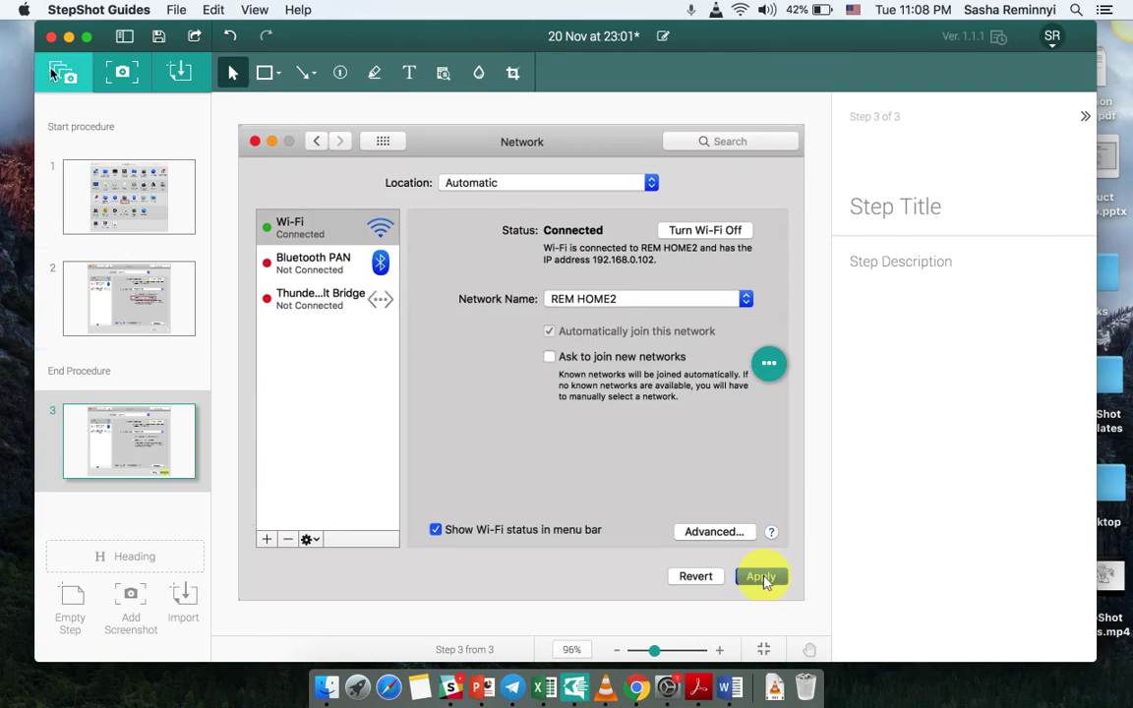
# Start a video export of all steps without the Start procedure and End Procedure headings, selecting step 3's clip
pyautogui.click(194, 36)
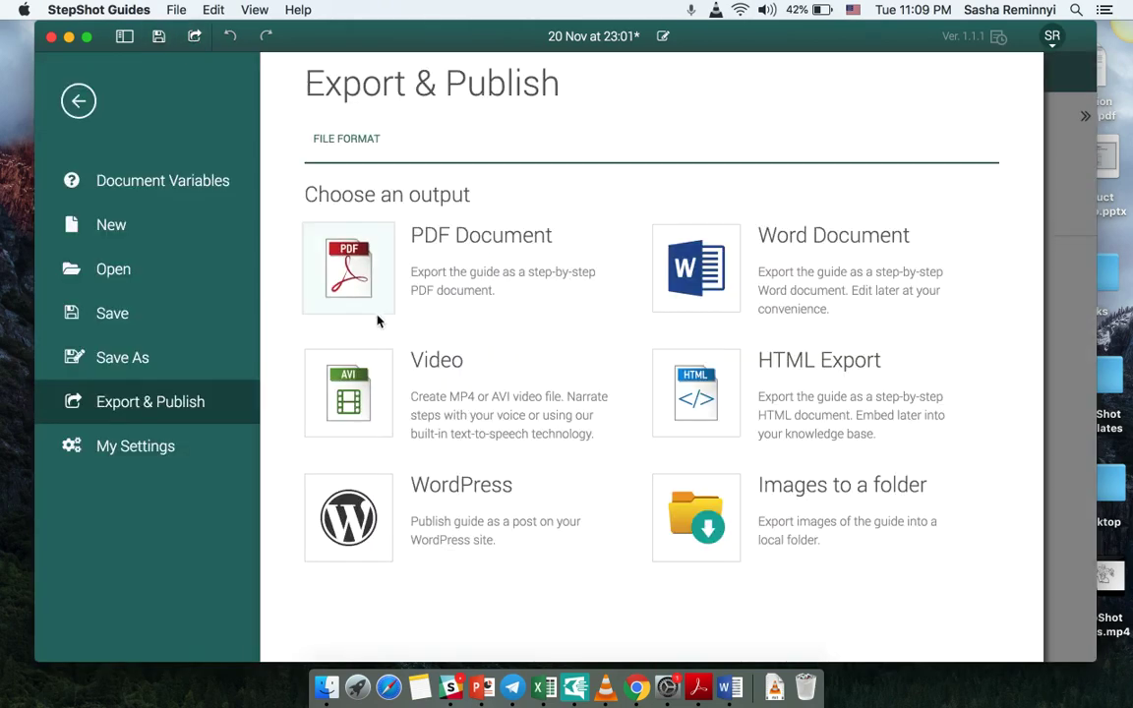
pyautogui.click(358, 384)
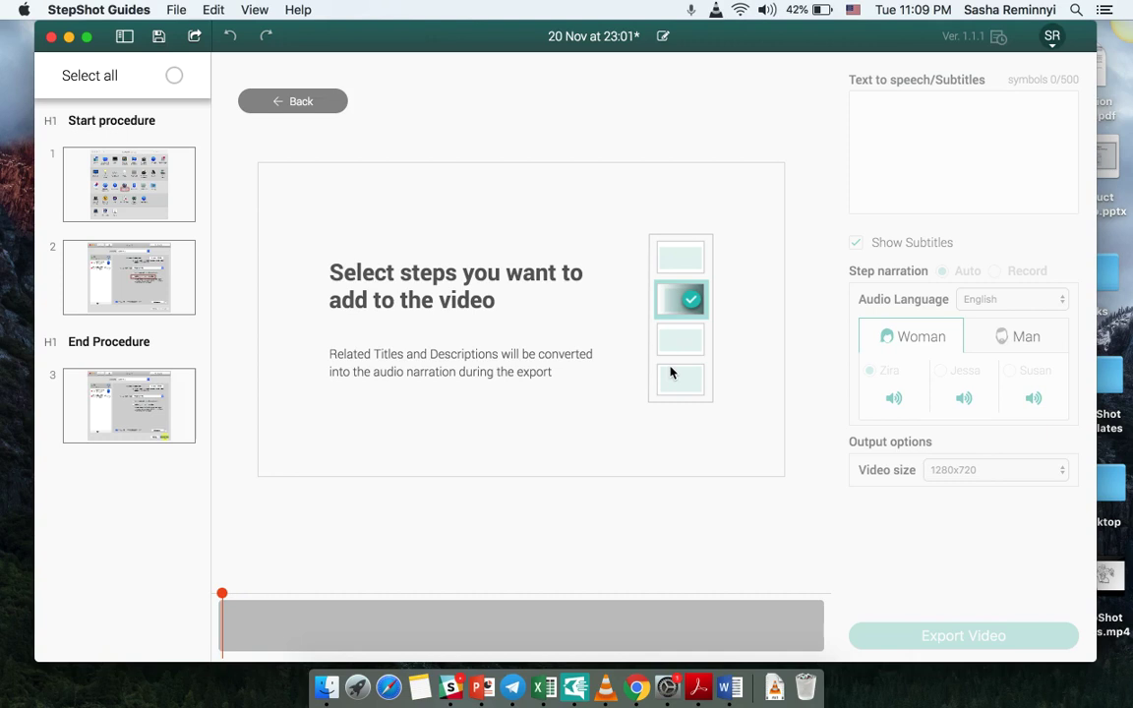
pyautogui.click(173, 76)
pyautogui.click(175, 120)
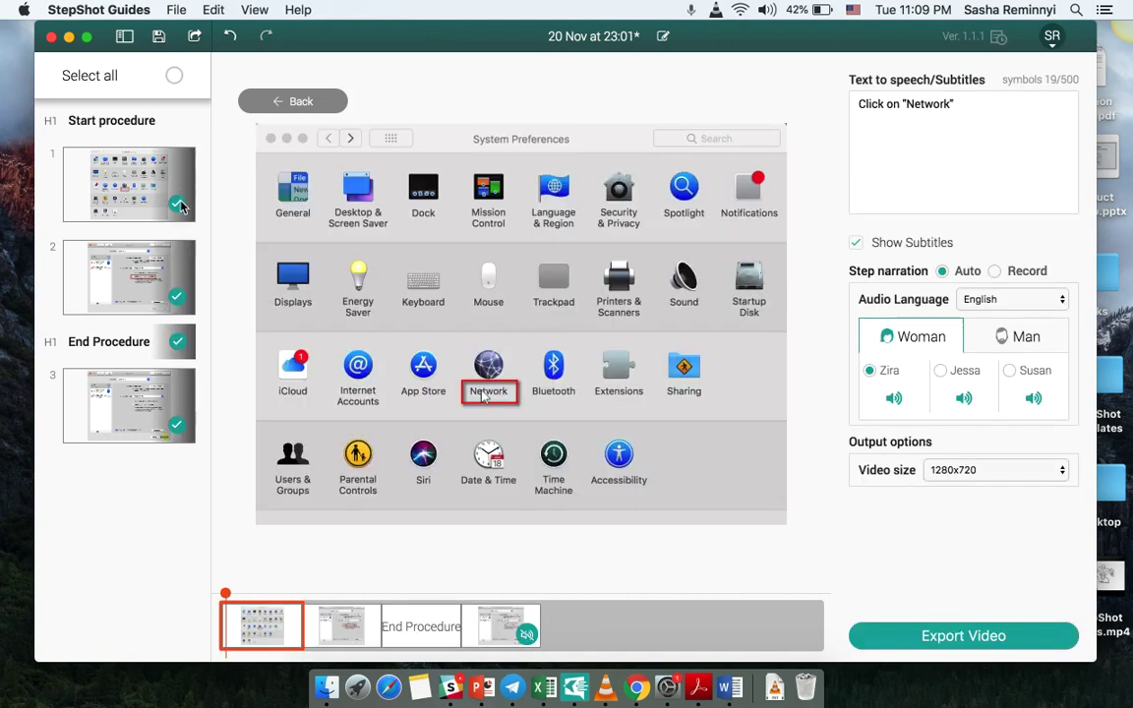
pyautogui.click(177, 344)
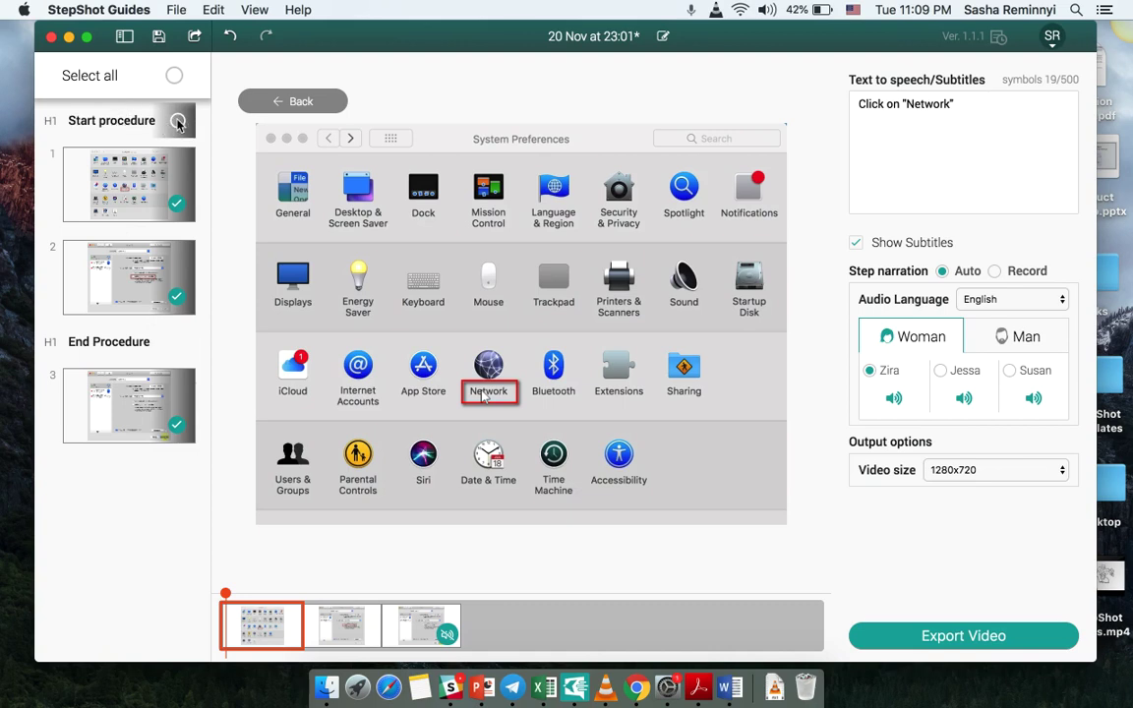
pyautogui.click(418, 637)
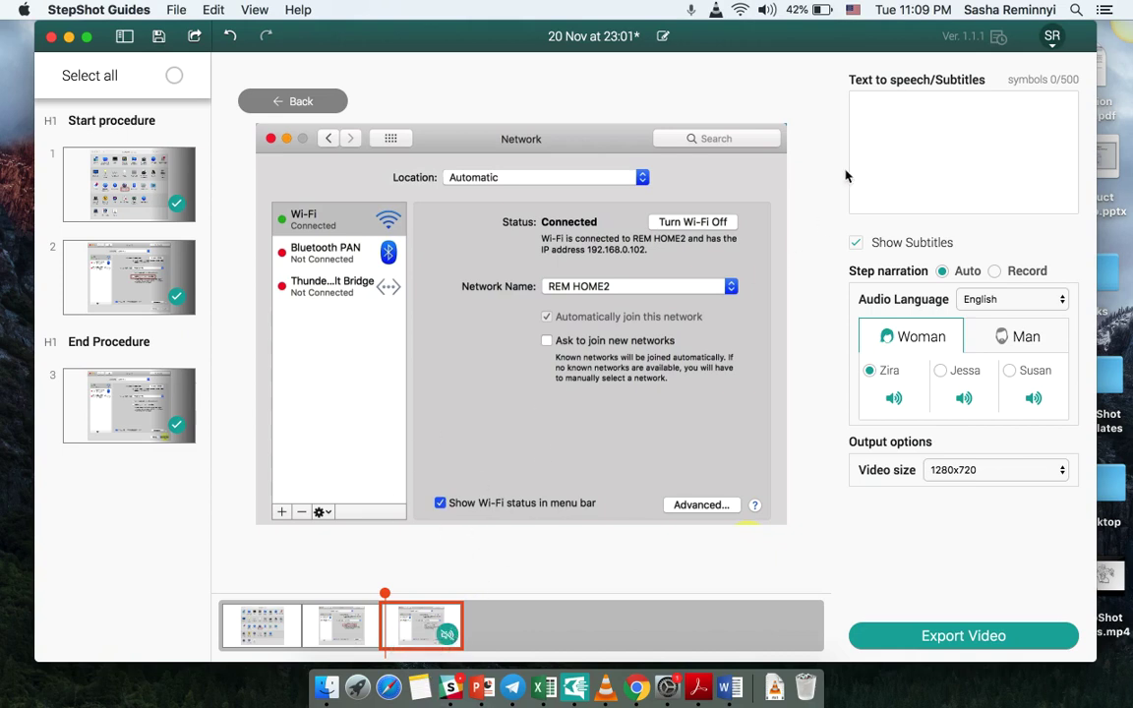
pyautogui.click(879, 111)
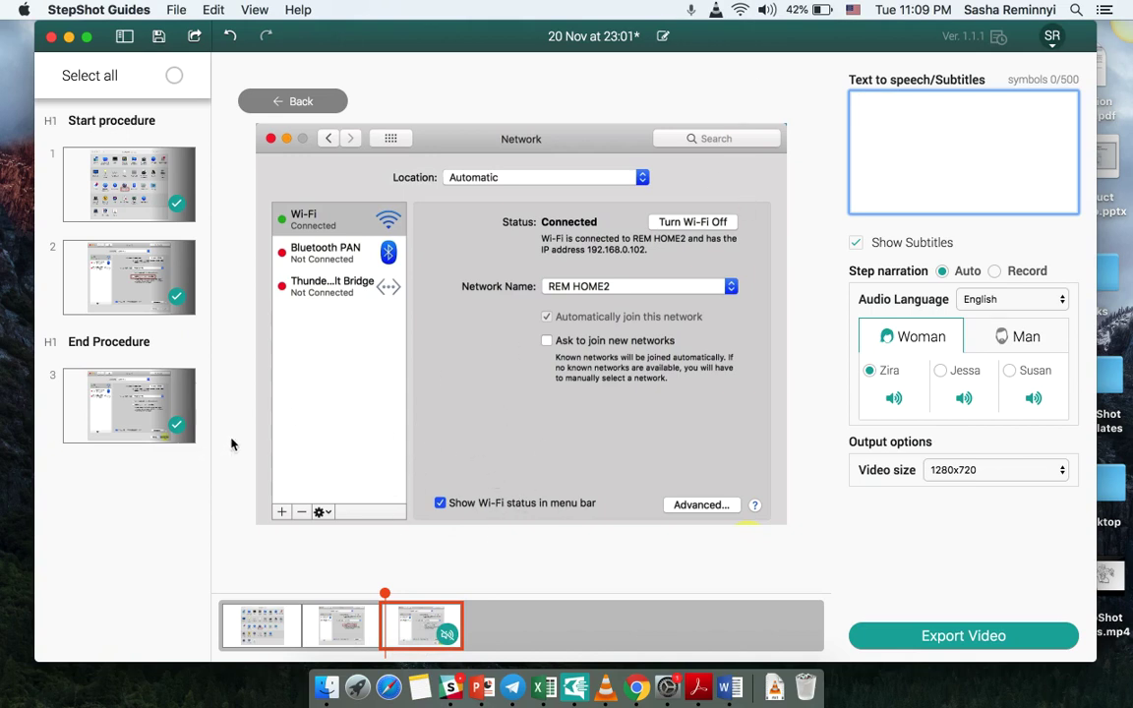
# Switch step 3's narration to Record, record an 8-second voice clip, and attach it
pyautogui.click(996, 272)
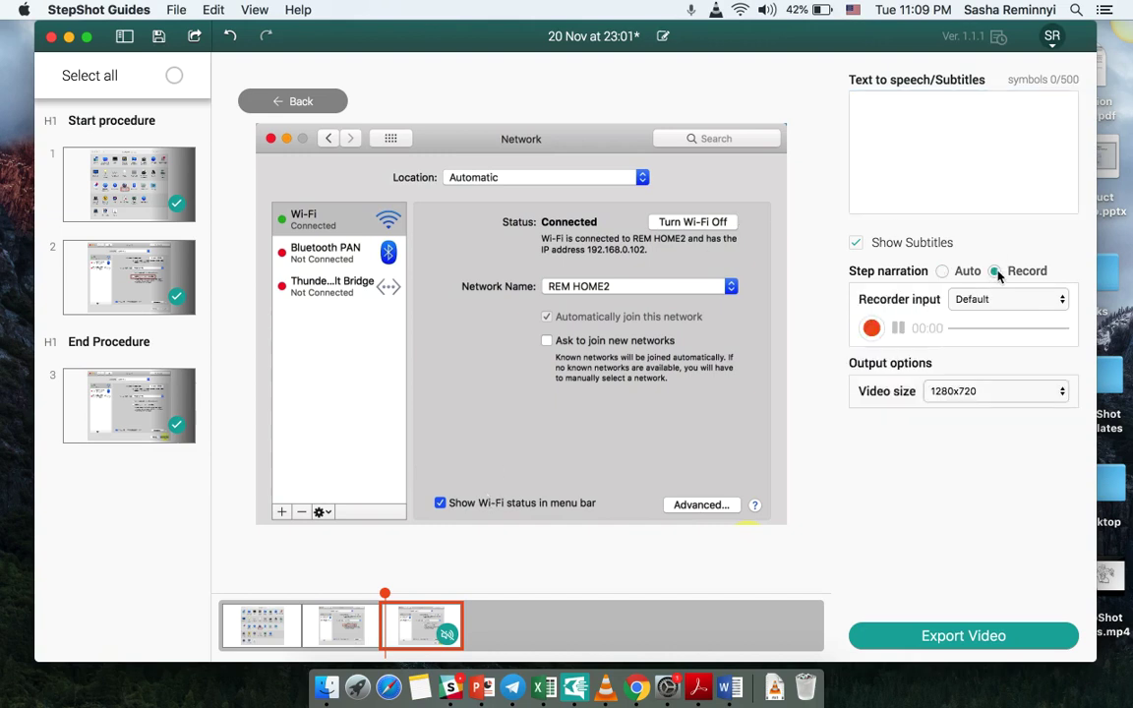
pyautogui.click(871, 329)
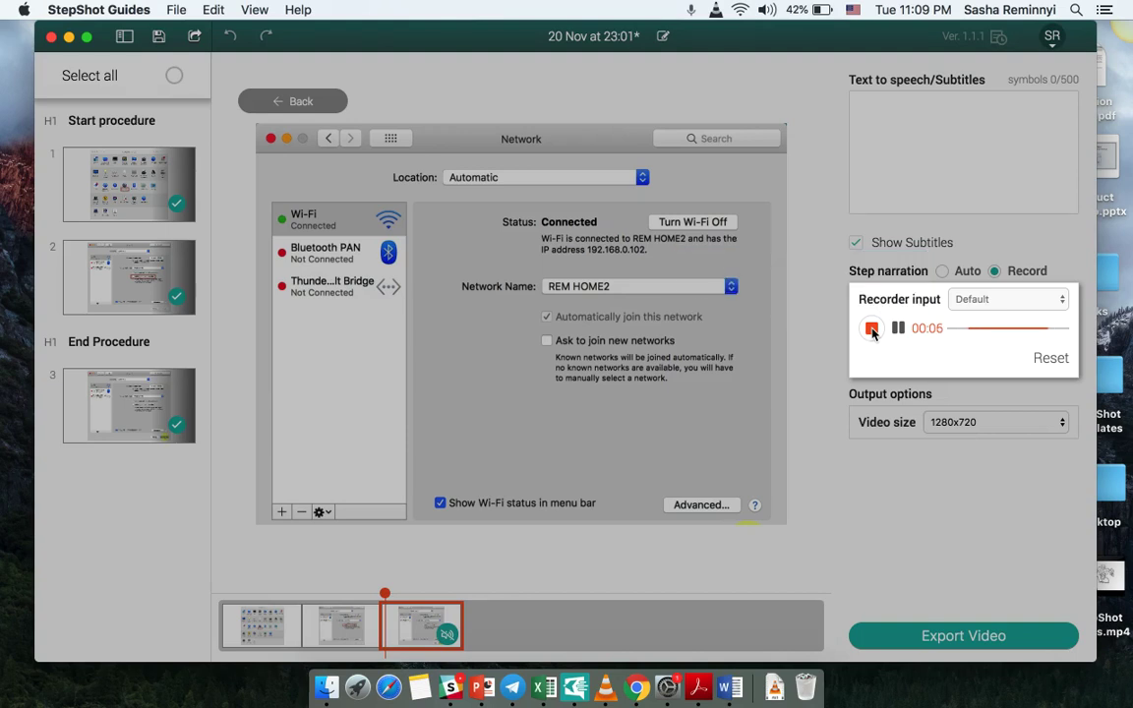
pyautogui.click(872, 330)
pyautogui.click(946, 357)
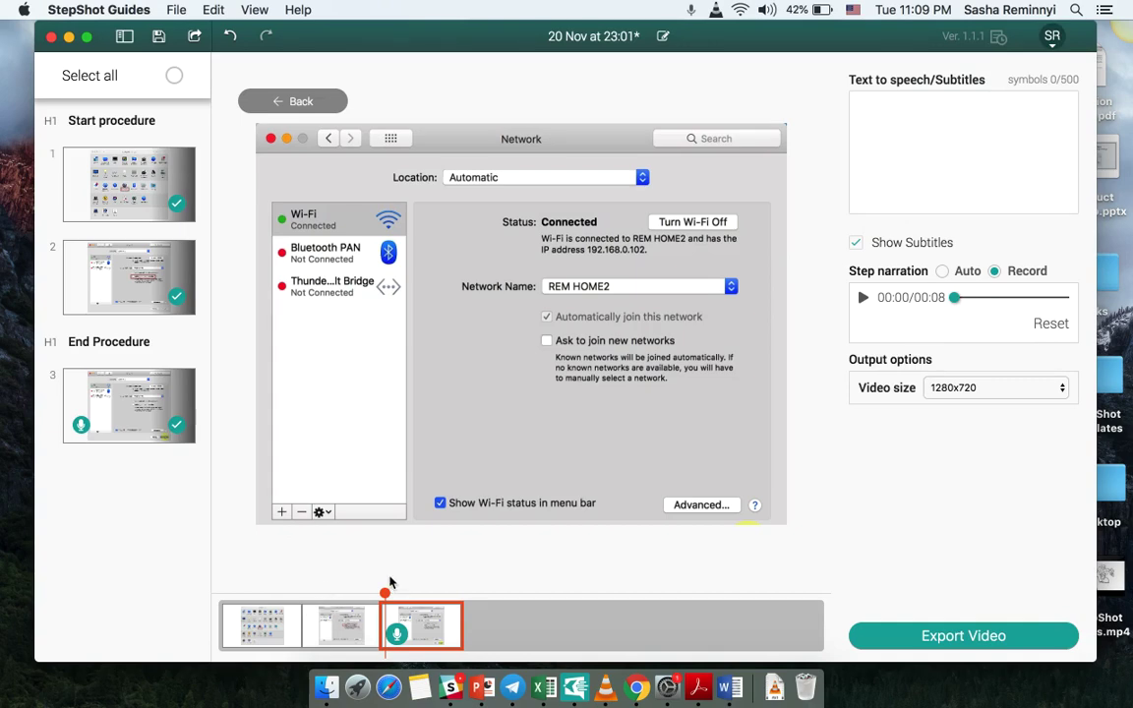
# Export the video to the Desktop as 20 Nov at 23_01.mp4
pyautogui.click(898, 637)
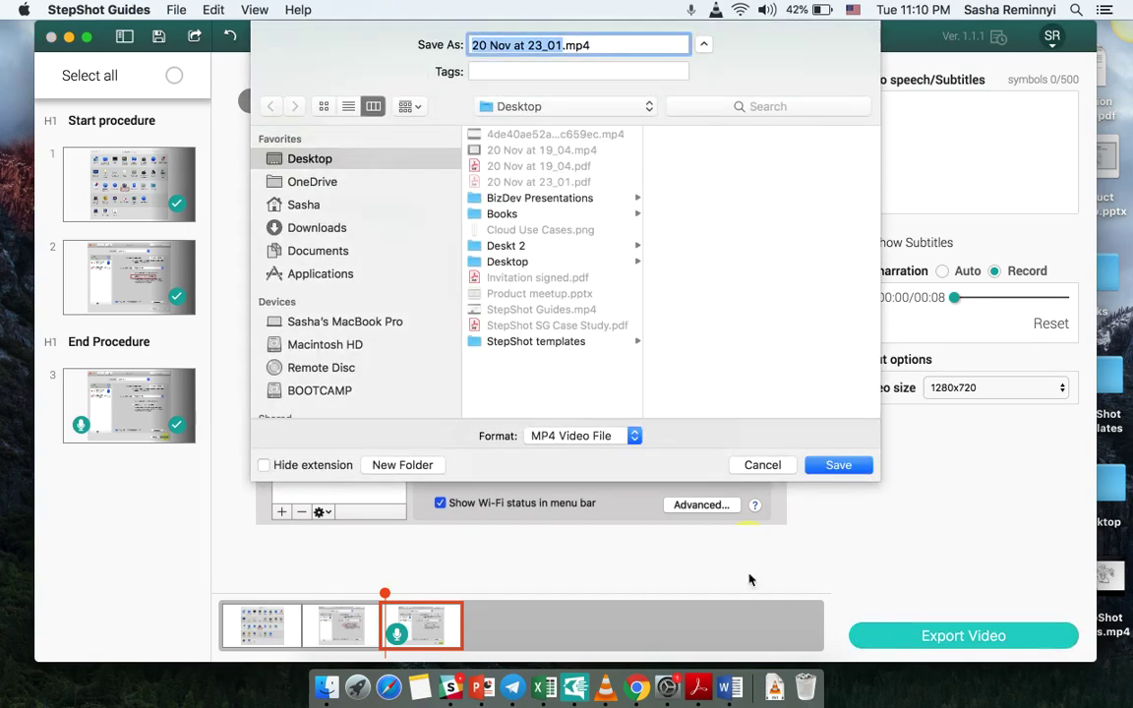
pyautogui.click(838, 466)
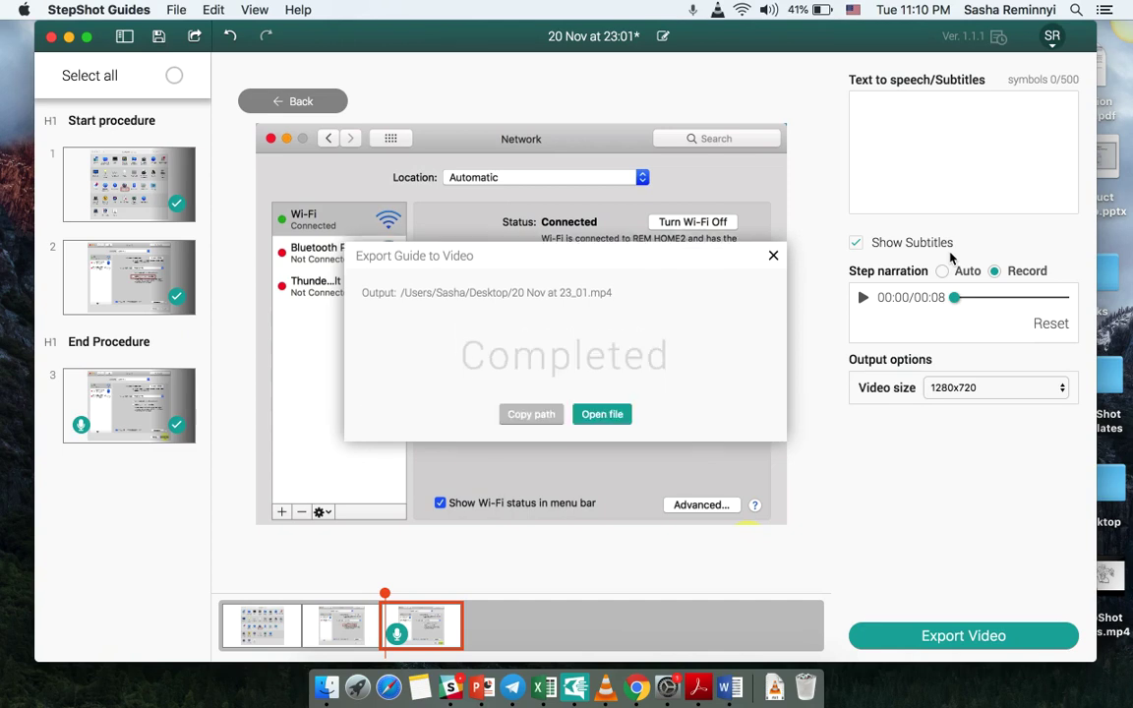
pyautogui.click(602, 415)
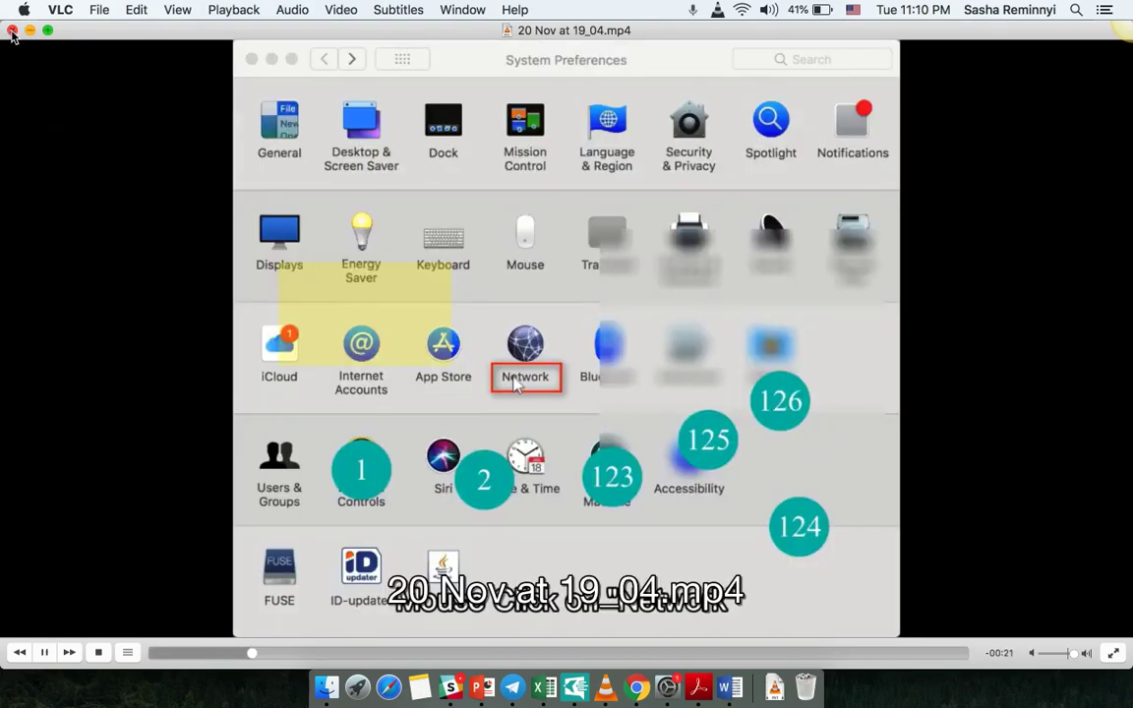
pyautogui.click(11, 30)
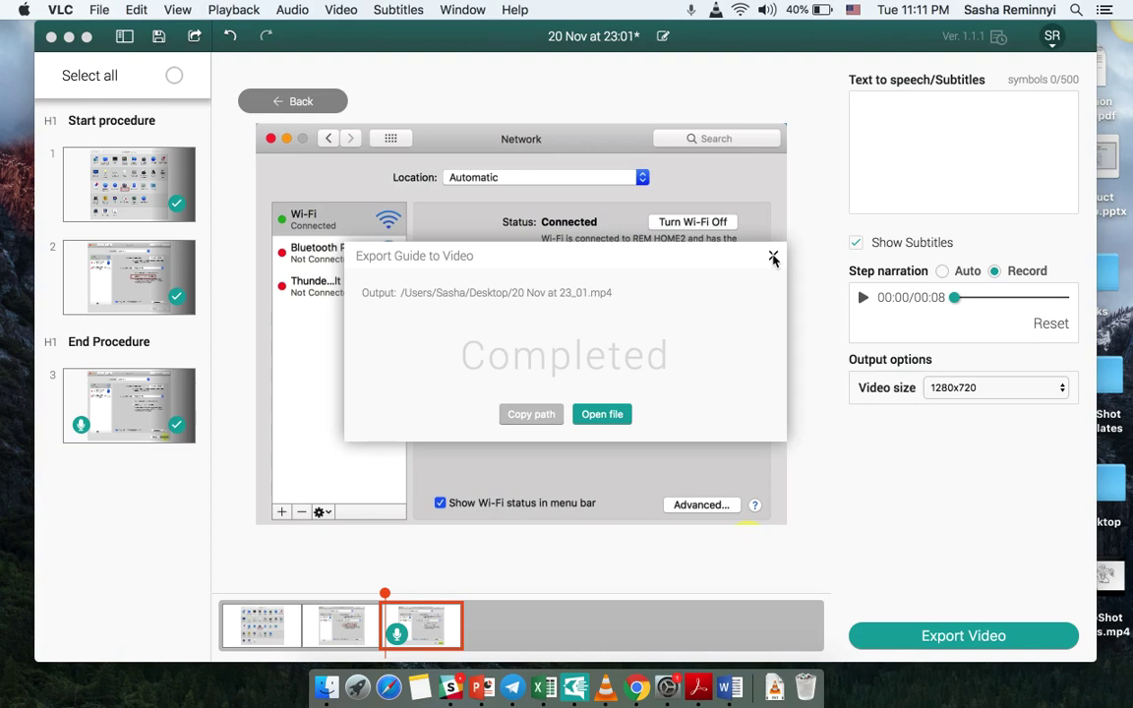
# Close the completed Export Guide to Video dialog
pyautogui.click(773, 257)
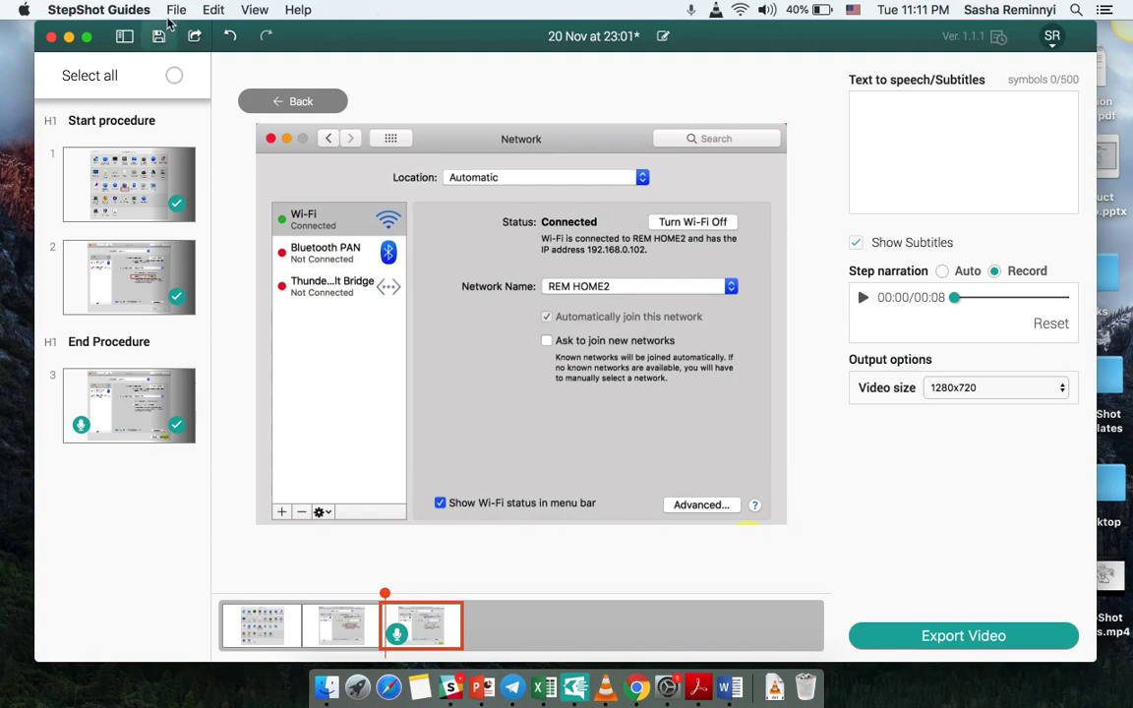